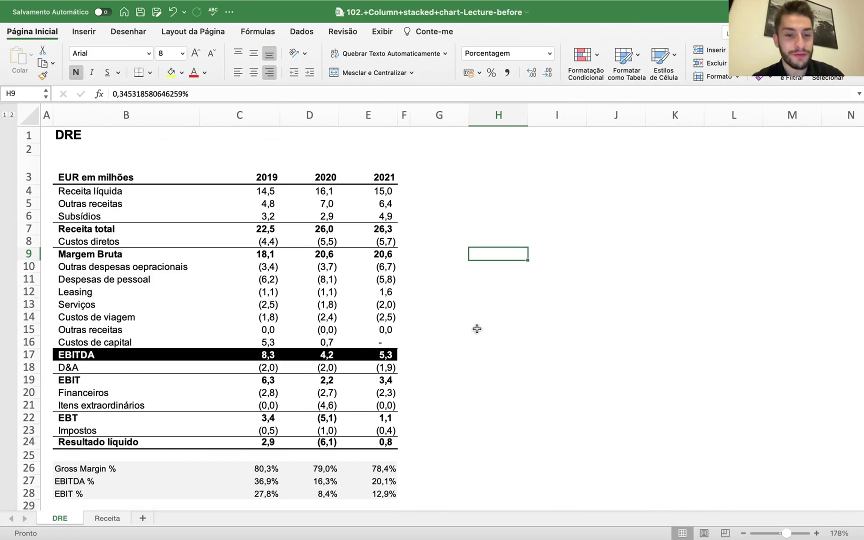
Review the income statement on the DRE sheet, then the revenue table and finished reference charts on the Receita sheet.
{"action": "scroll", "coordinate": [477, 329], "scroll_direction": "up", "scroll_amount": 1}
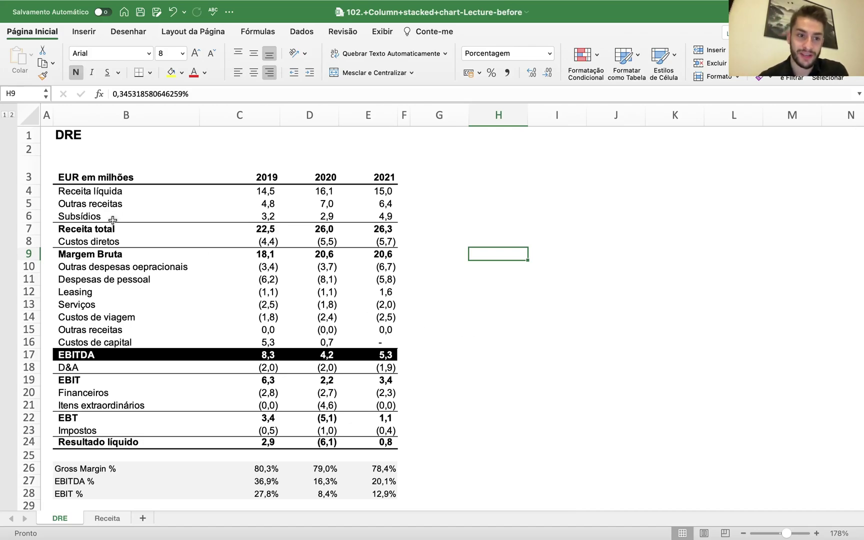
{"action": "left_click_drag", "start_coordinate": [66, 177], "coordinate": [220, 281]}
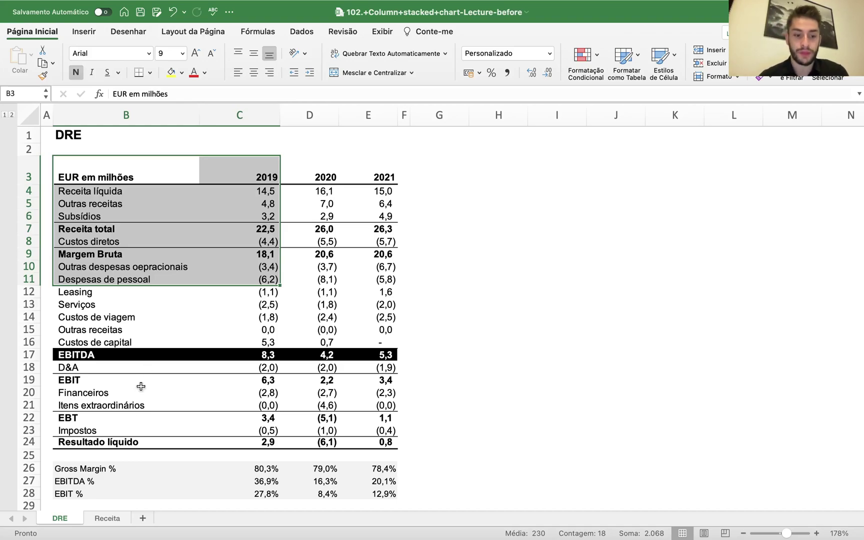
{"action": "left_click", "coordinate": [106, 519]}
{"action": "scroll", "coordinate": [152, 310], "scroll_direction": "up", "scroll_amount": 7}
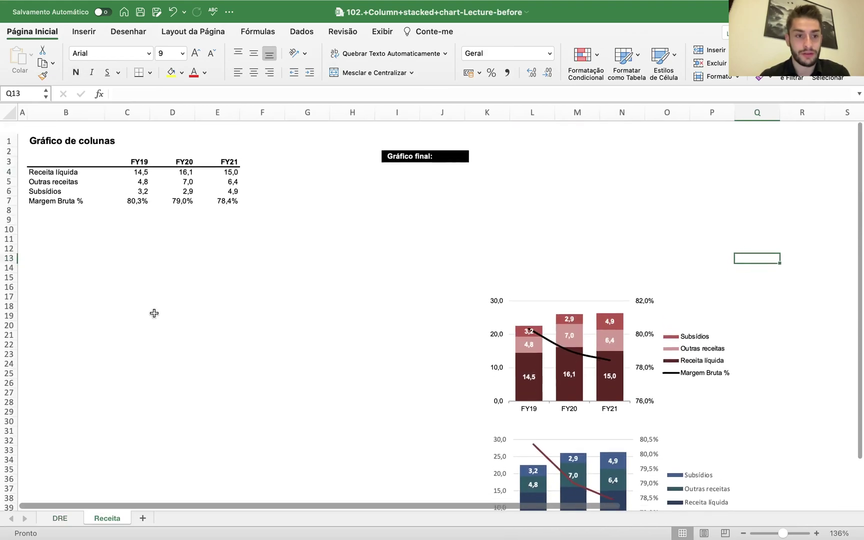
{"action": "left_click_drag", "start_coordinate": [235, 188], "coordinate": [71, 150]}
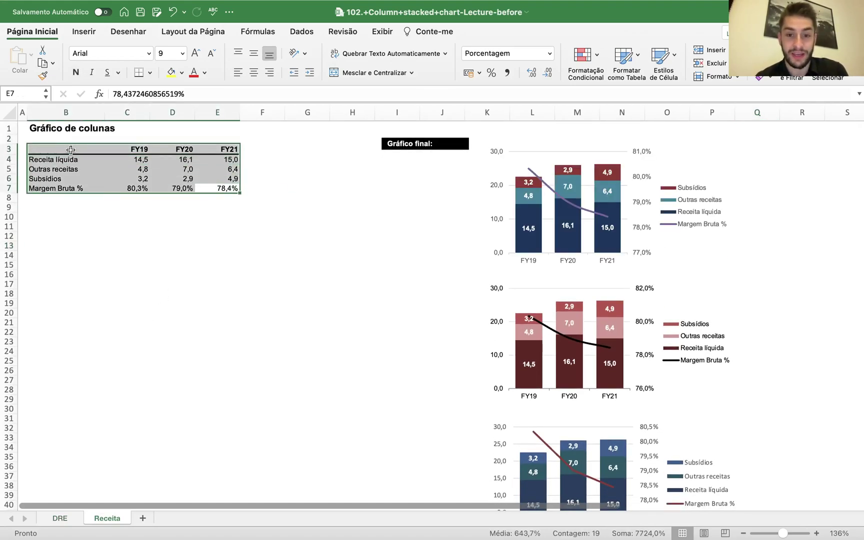
{"action": "left_click", "coordinate": [170, 169]}
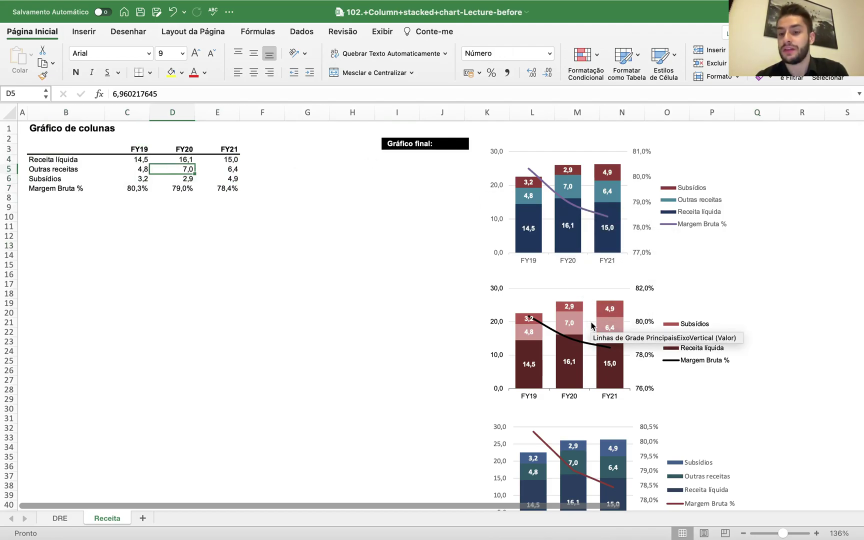
{"action": "scroll", "coordinate": [589, 328], "scroll_direction": "down", "scroll_amount": 4}
{"action": "scroll", "coordinate": [590, 327], "scroll_direction": "up", "scroll_amount": 4}
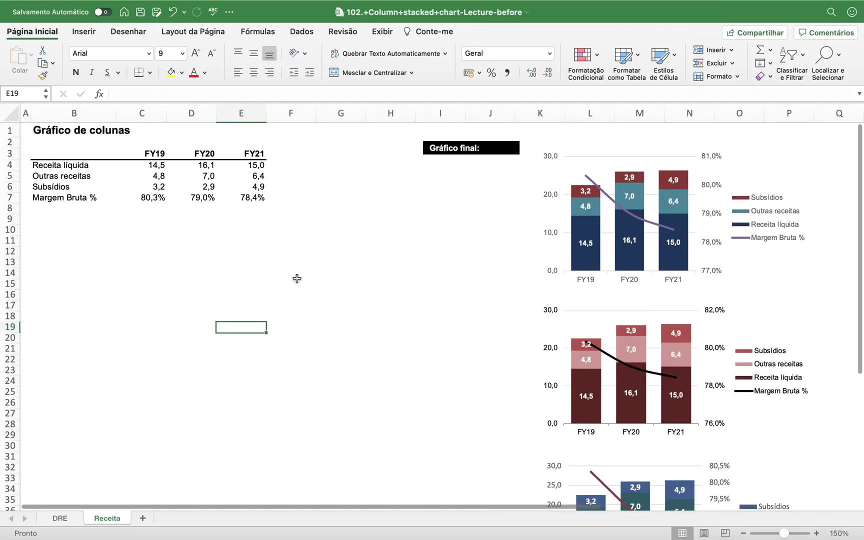
{"action": "left_click", "coordinate": [293, 274]}
{"action": "left_click", "coordinate": [154, 218]}
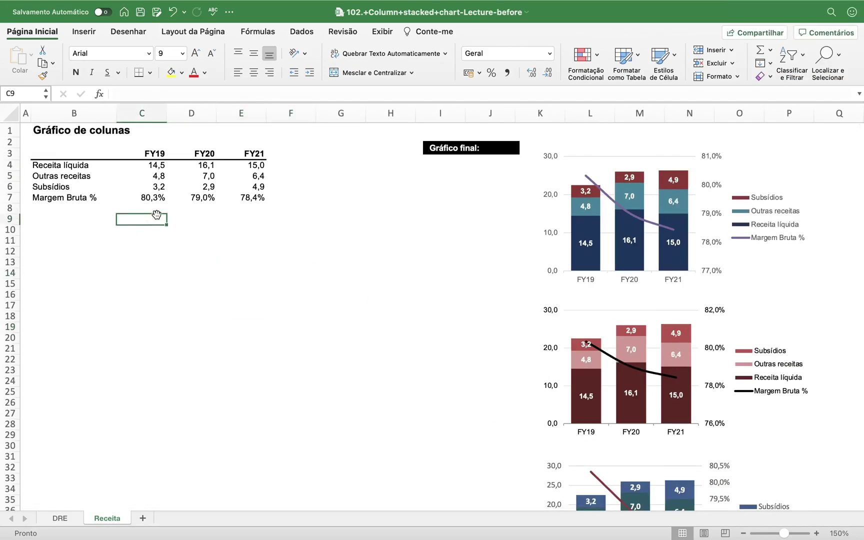
Insert a 2D stacked column chart from the Receita table, headers and Margem Bruta % row included, and place it below the table.
{"action": "left_click_drag", "start_coordinate": [243, 198], "coordinate": [82, 153]}
{"action": "scroll", "coordinate": [197, 266], "scroll_direction": "up", "scroll_amount": 3}
{"action": "scroll", "coordinate": [198, 271], "scroll_direction": "up", "scroll_amount": 1}
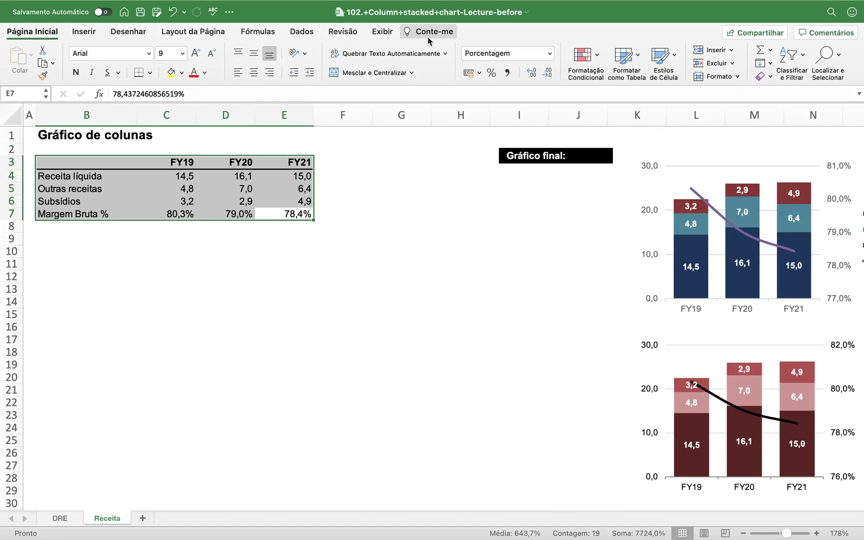
{"action": "left_click", "coordinate": [82, 33]}
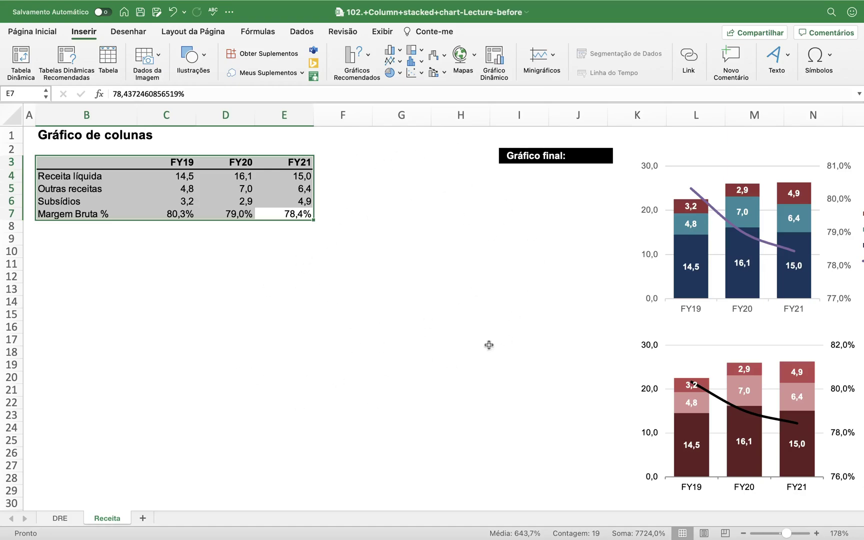
{"action": "left_click", "coordinate": [399, 52]}
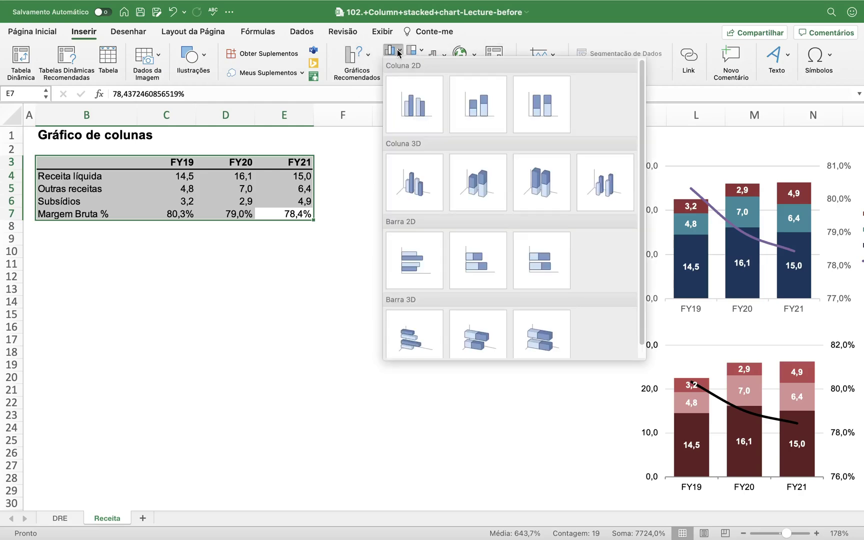
{"action": "left_click", "coordinate": [473, 100]}
{"action": "left_click_drag", "start_coordinate": [636, 434], "coordinate": [556, 434]}
{"action": "left_click_drag", "start_coordinate": [555, 301], "coordinate": [536, 344]}
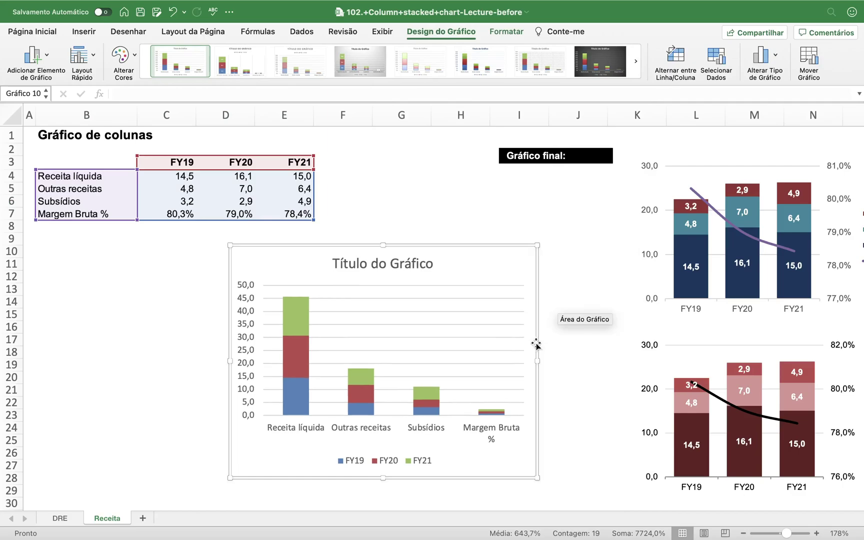
{"action": "left_click", "coordinate": [584, 225]}
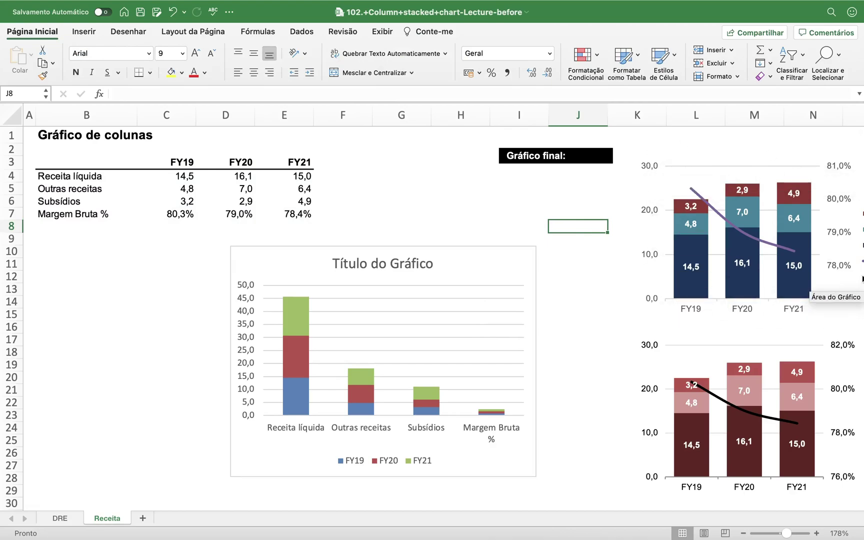
{"action": "left_click", "coordinate": [472, 269]}
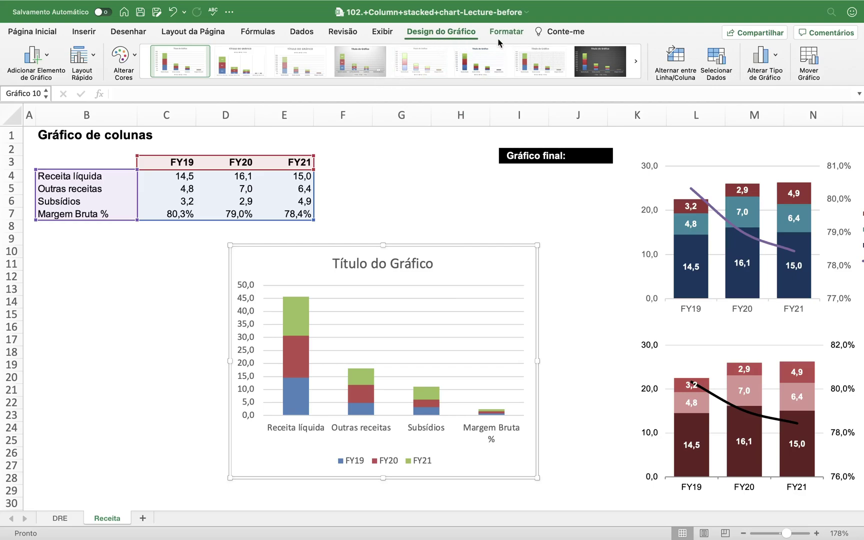
{"action": "left_click", "coordinate": [708, 172]}
{"action": "left_click", "coordinate": [494, 262]}
{"action": "left_click", "coordinate": [732, 165]}
Remove the outline from the new chart's area and move the chart down so it starts around row 11.
{"action": "left_click", "coordinate": [493, 262]}
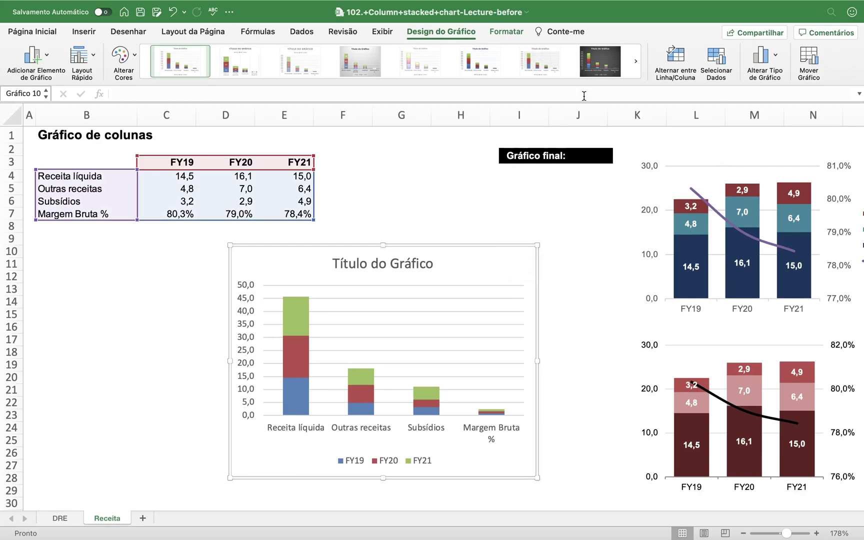
{"action": "left_click", "coordinate": [517, 37]}
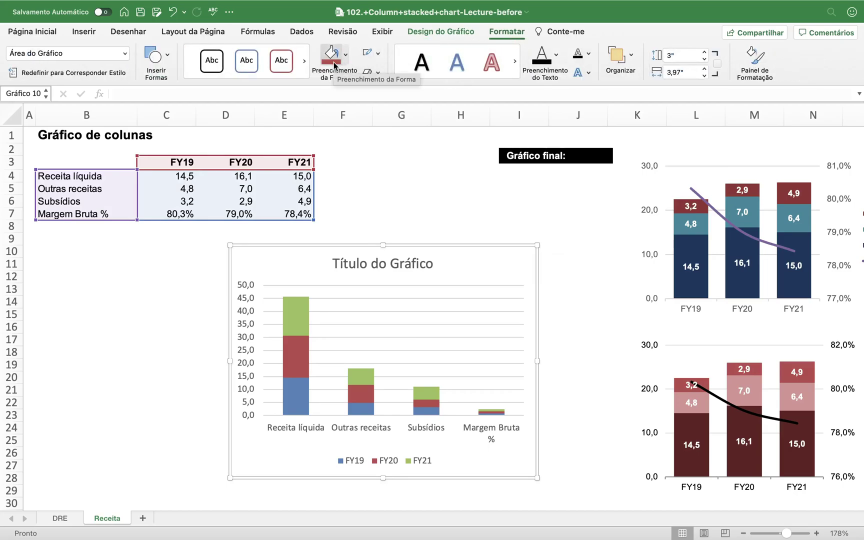
{"action": "left_click", "coordinate": [379, 56]}
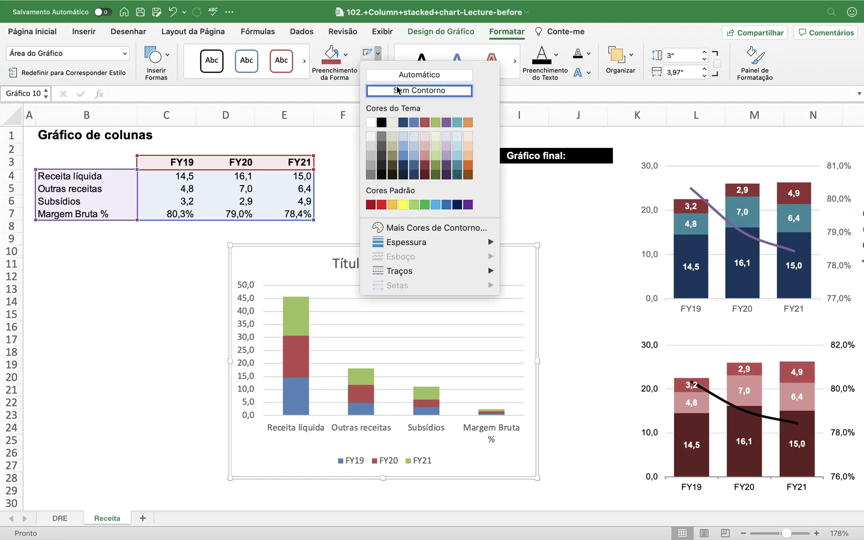
{"action": "left_click", "coordinate": [396, 88]}
{"action": "left_click", "coordinate": [455, 175]}
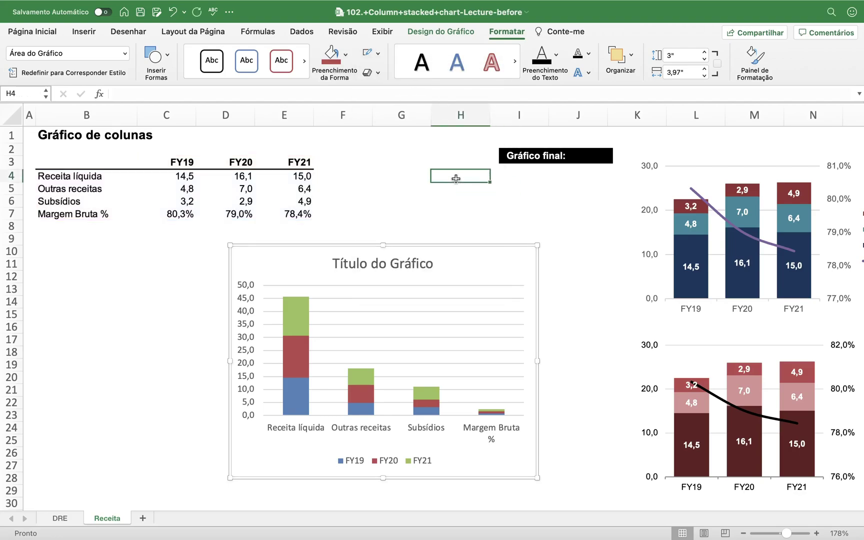
{"action": "left_click", "coordinate": [473, 254]}
{"action": "left_click_drag", "start_coordinate": [496, 244], "coordinate": [441, 265]}
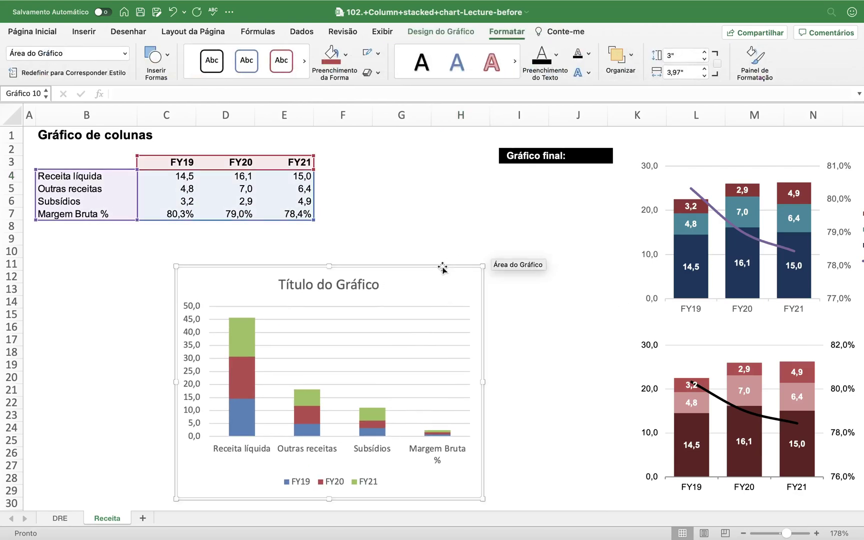
{"action": "left_click", "coordinate": [490, 239]}
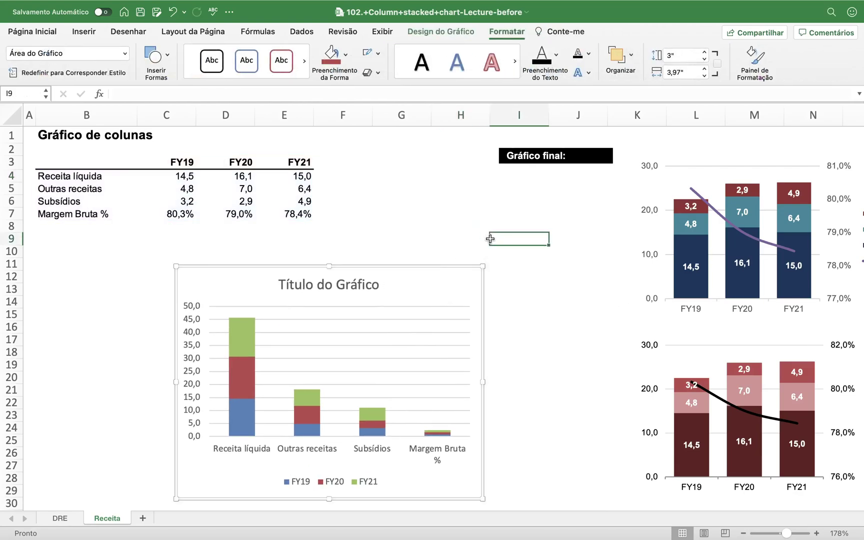
Open the chart's formatting options and inspect the FY19 series, the vertical axis and the category axis.
{"action": "left_click", "coordinate": [250, 408]}
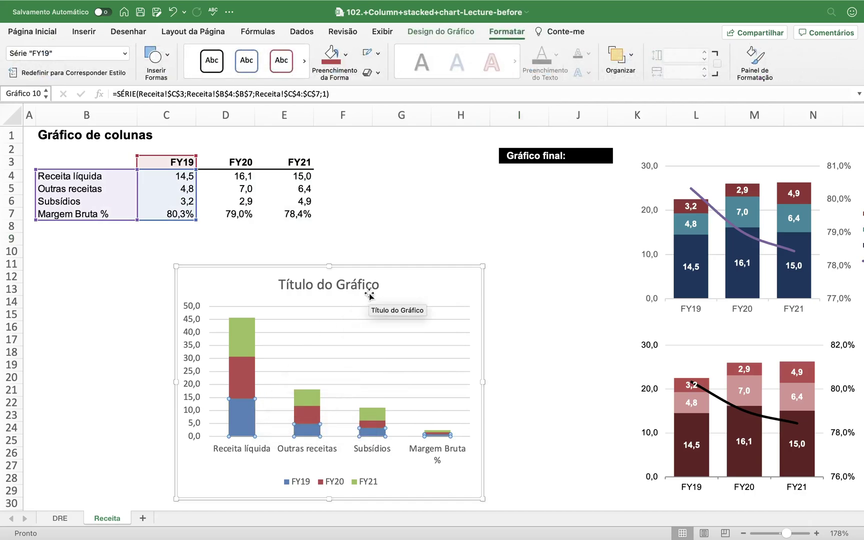
{"action": "double_click", "coordinate": [407, 282]}
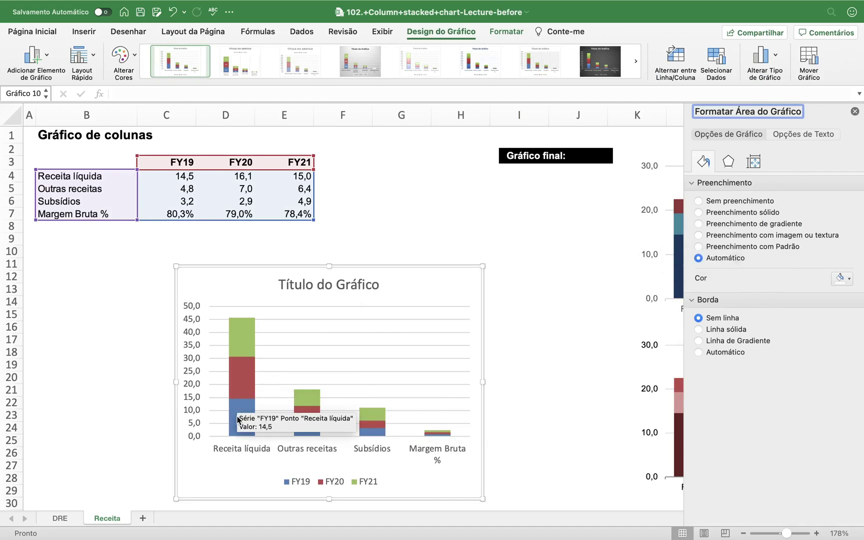
{"action": "left_click", "coordinate": [199, 400]}
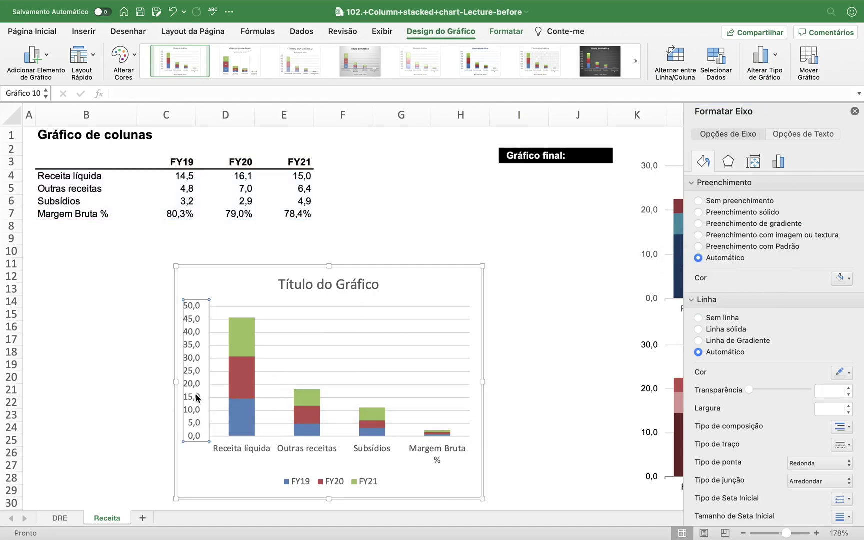
{"action": "left_click", "coordinate": [252, 448]}
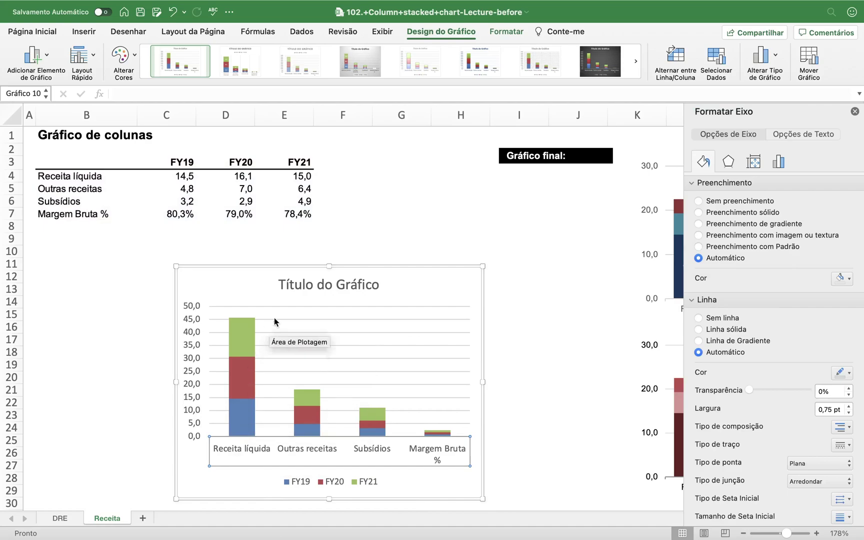
{"action": "left_click", "coordinate": [313, 297]}
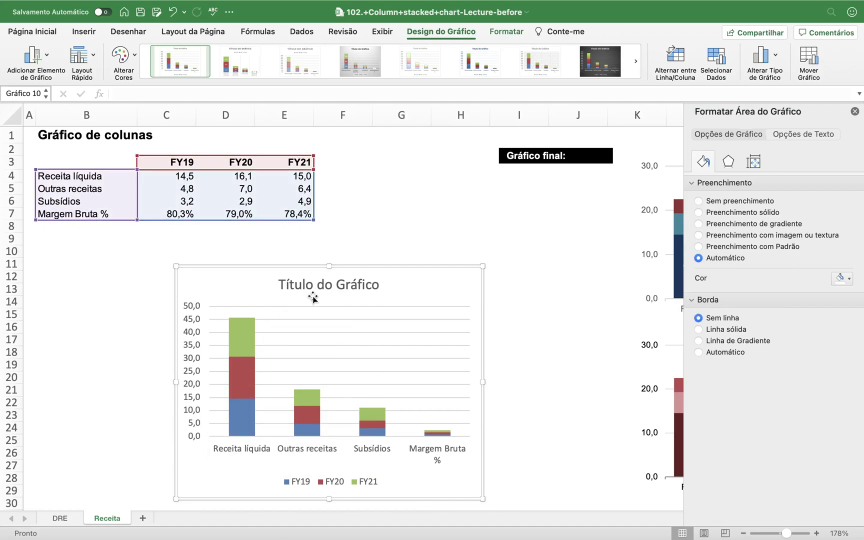
{"action": "left_click", "coordinate": [189, 311]}
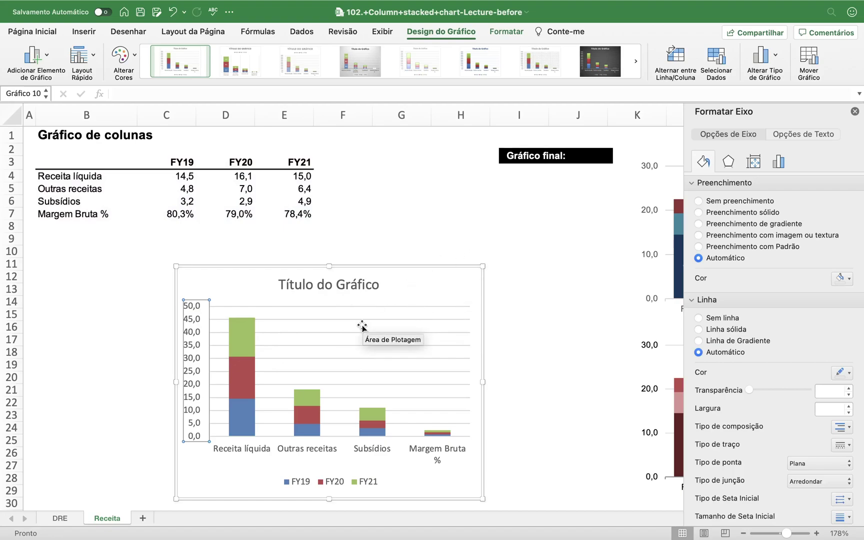
Switch the chart's rows and columns so the fiscal years become the categories, and make the chart slightly shorter.
{"action": "left_click", "coordinate": [435, 278]}
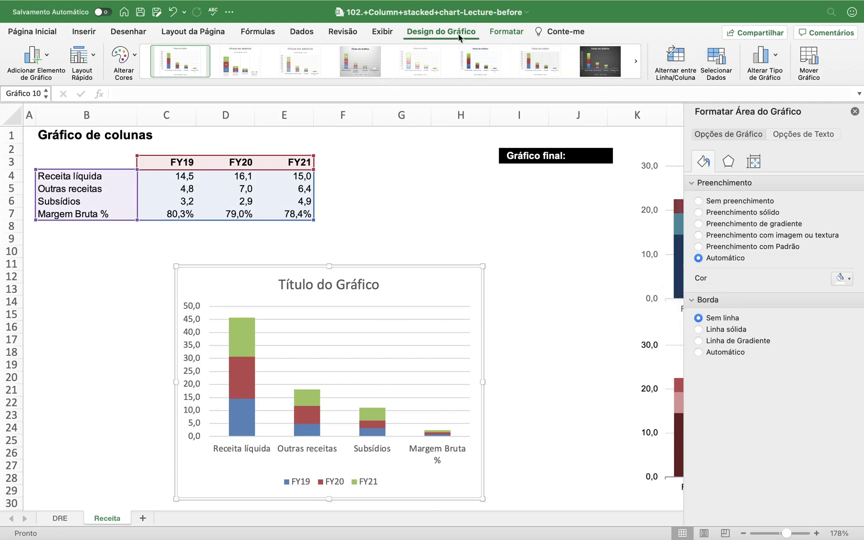
{"action": "left_click", "coordinate": [680, 61]}
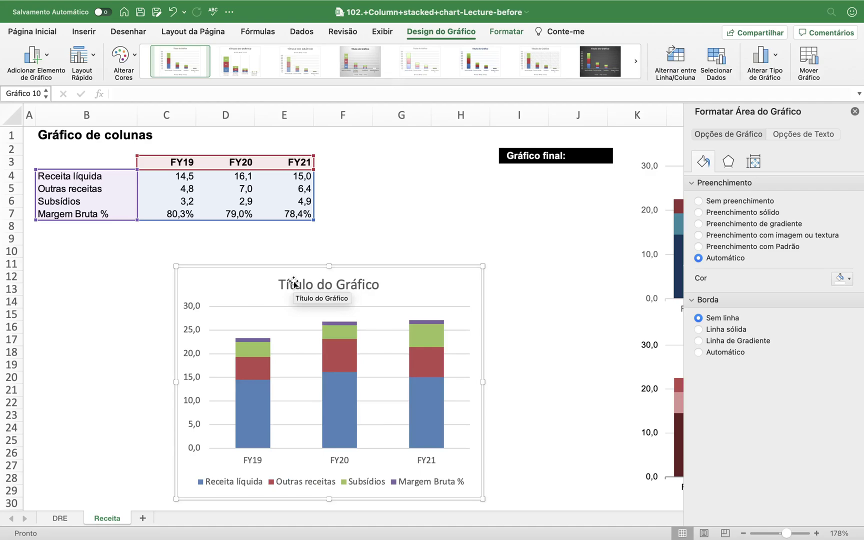
{"action": "left_click_drag", "start_coordinate": [483, 494], "coordinate": [480, 472]}
Change only the Margem Bruta % series of the new chart to a basic 2D line.
{"action": "scroll", "coordinate": [531, 413], "scroll_direction": "down", "scroll_amount": 3}
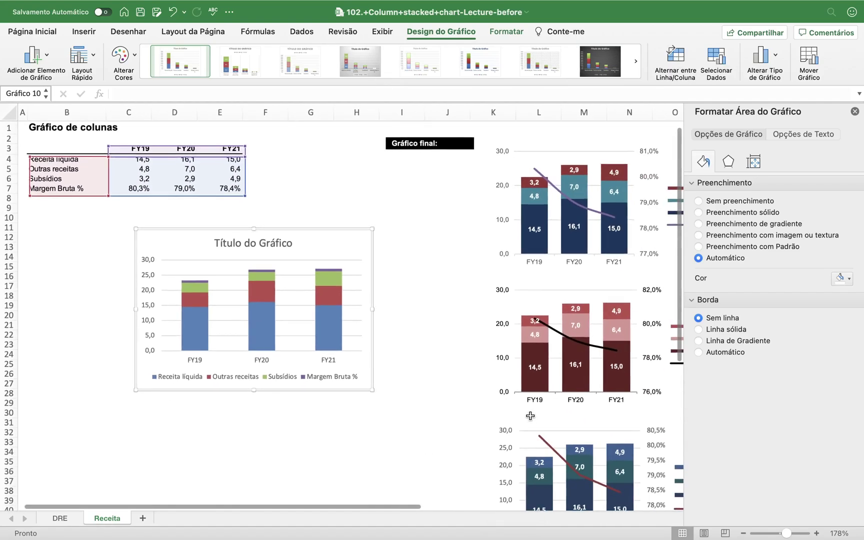
{"action": "scroll", "coordinate": [611, 317], "scroll_direction": "right", "scroll_amount": 3}
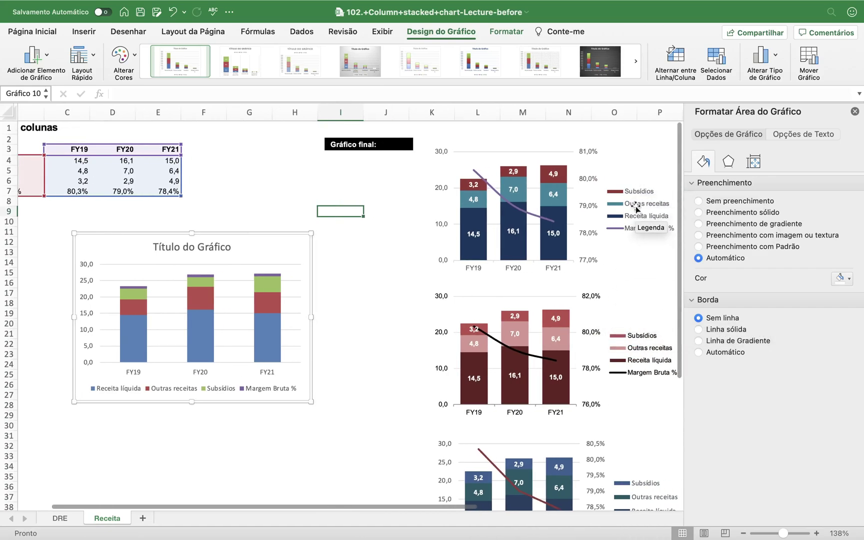
{"action": "scroll", "coordinate": [339, 310], "scroll_direction": "left", "scroll_amount": 2}
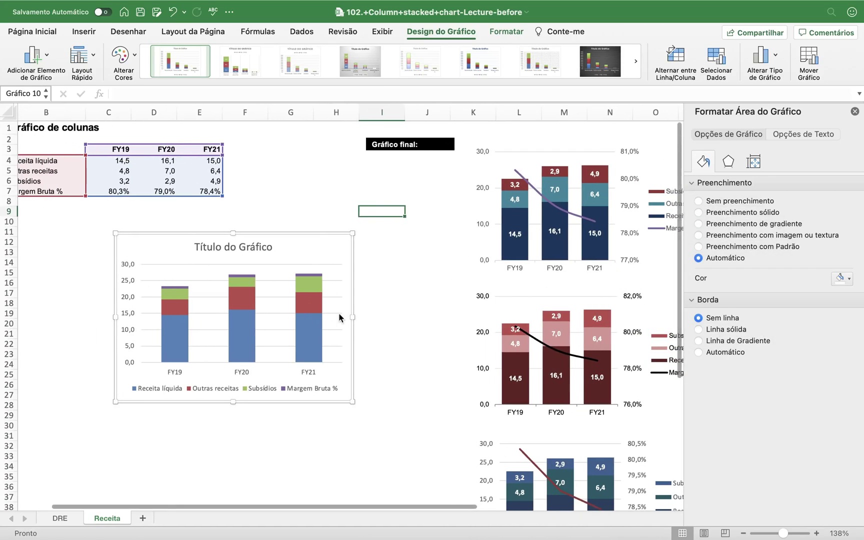
{"action": "left_click", "coordinate": [371, 261]}
{"action": "left_click", "coordinate": [305, 242]}
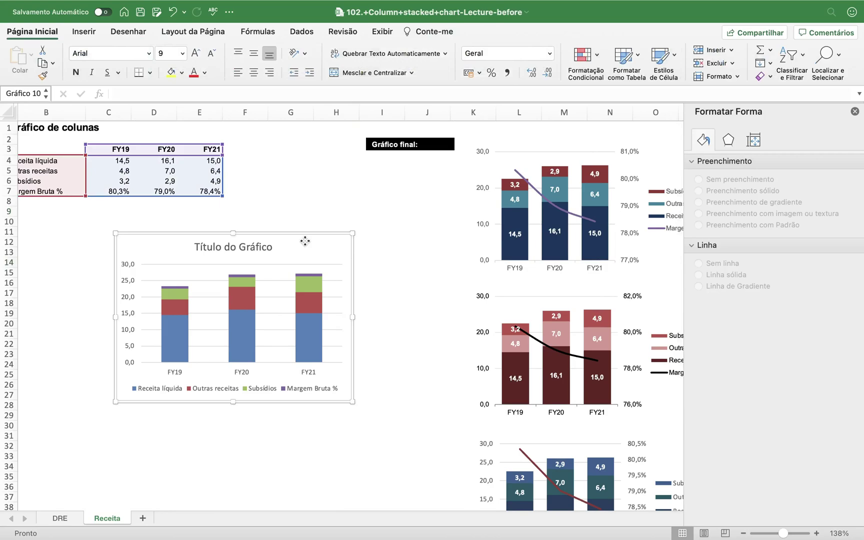
{"action": "left_click", "coordinate": [312, 276]}
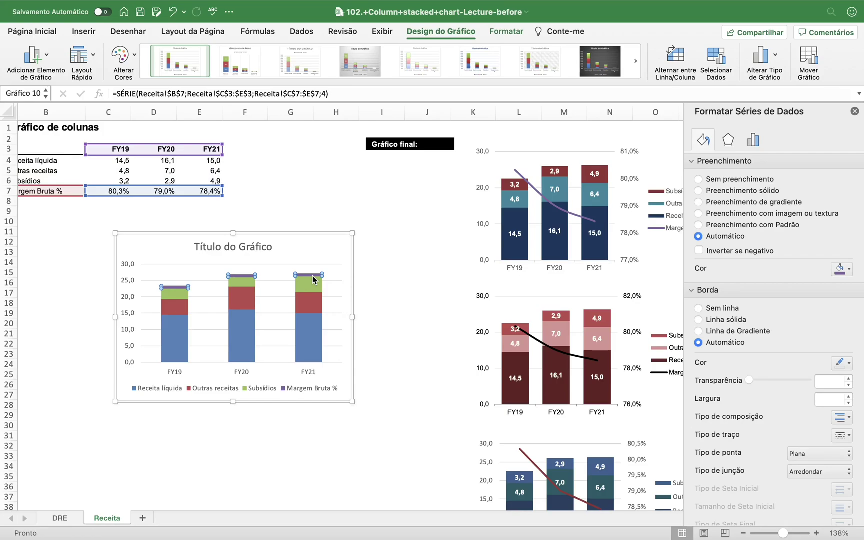
{"action": "left_click", "coordinate": [333, 214]}
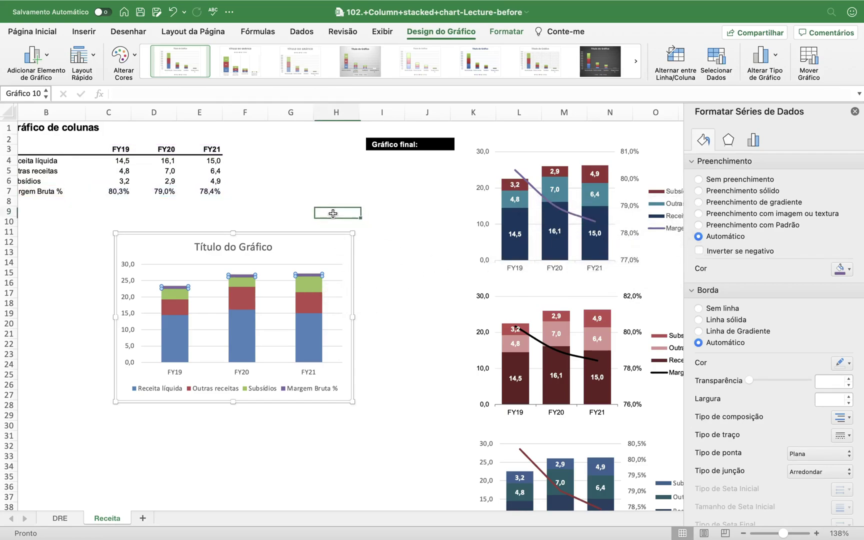
{"action": "left_click", "coordinate": [313, 275]}
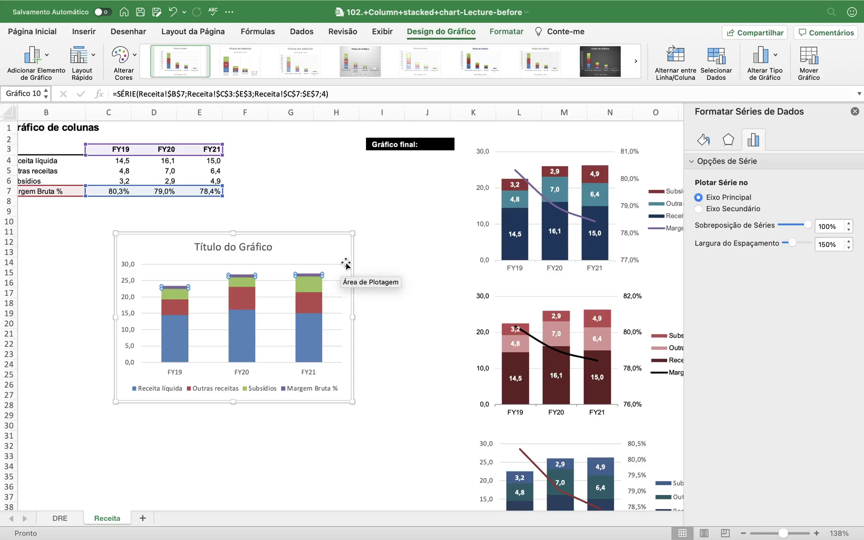
{"action": "left_click", "coordinate": [774, 58]}
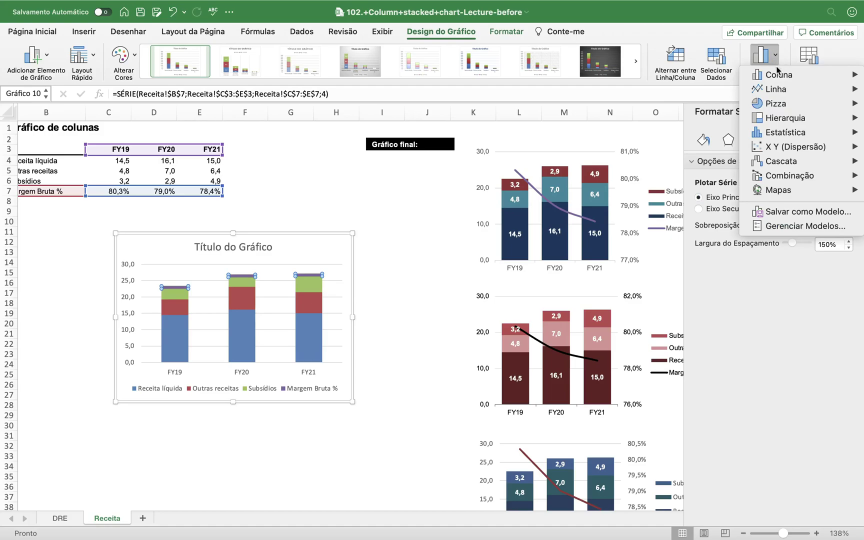
{"action": "mouse_move", "coordinate": [783, 92]}
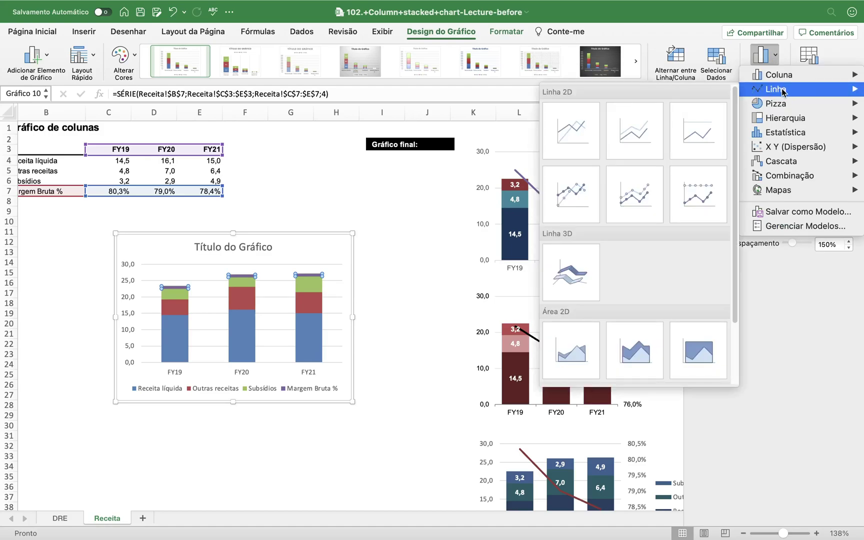
{"action": "left_click", "coordinate": [572, 123]}
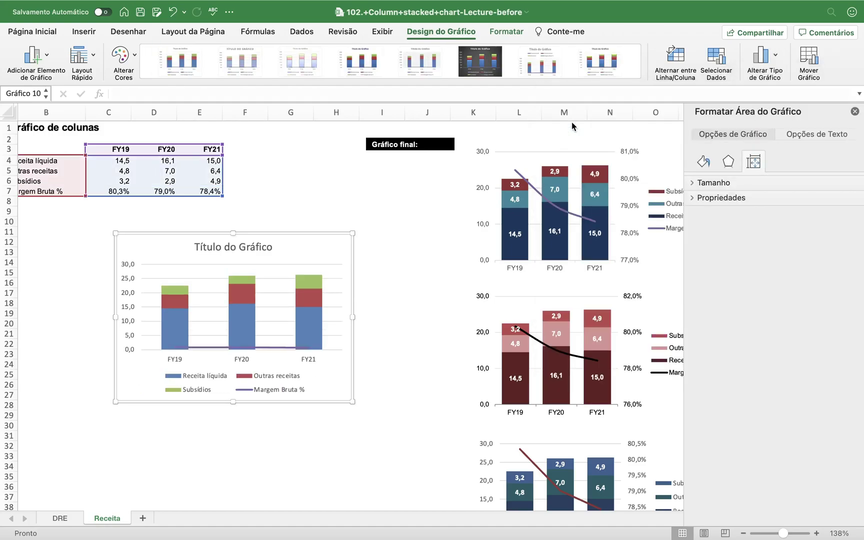
Plot the Margem Bruta % line on the secondary axis.
{"action": "left_click", "coordinate": [273, 349]}
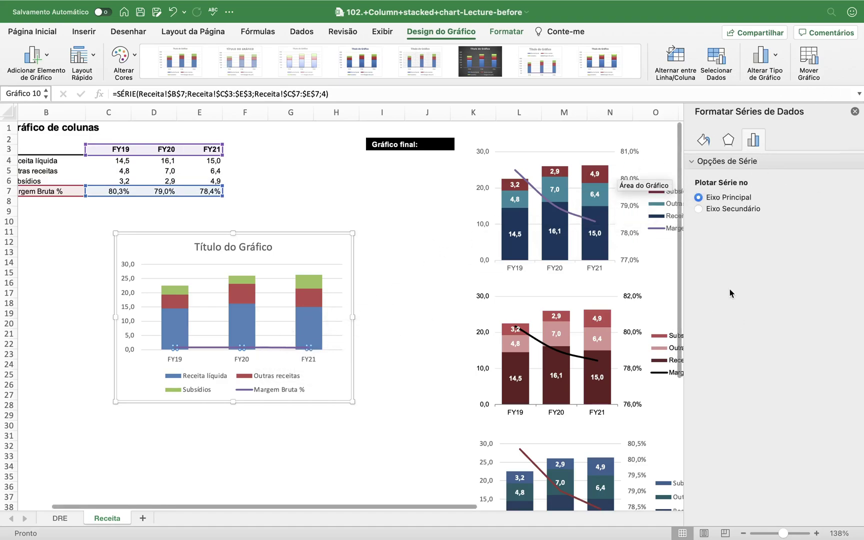
{"action": "left_click", "coordinate": [702, 142]}
{"action": "left_click", "coordinate": [728, 142]}
{"action": "left_click", "coordinate": [753, 142]}
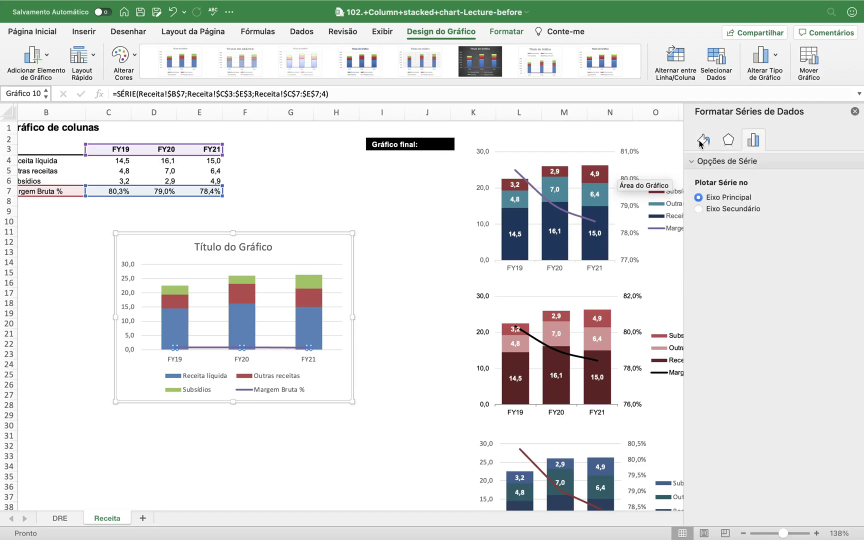
{"action": "left_click", "coordinate": [702, 142]}
{"action": "left_click", "coordinate": [728, 142]}
{"action": "left_click", "coordinate": [755, 143]}
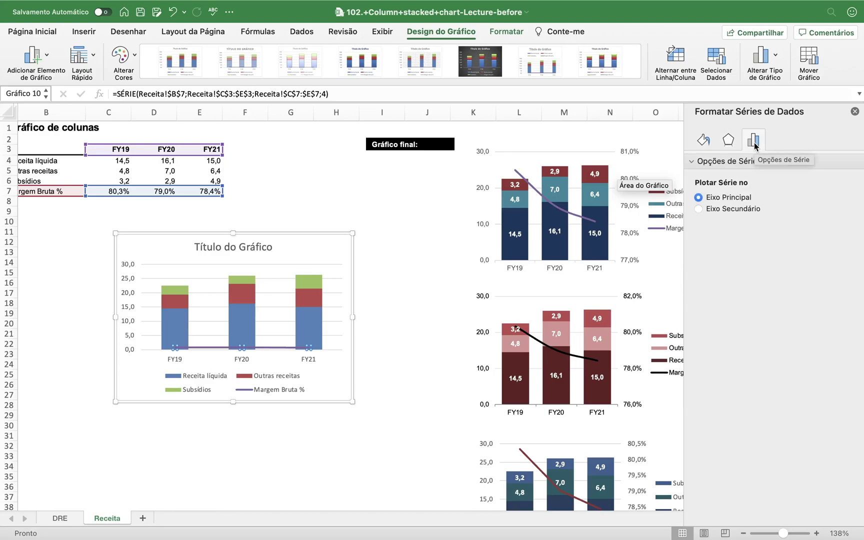
{"action": "left_click", "coordinate": [729, 210]}
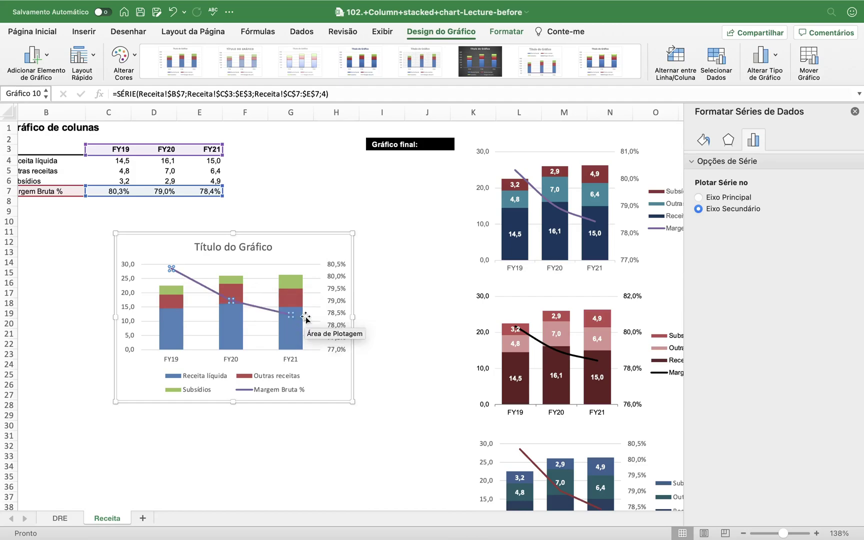
{"action": "left_click", "coordinate": [395, 319]}
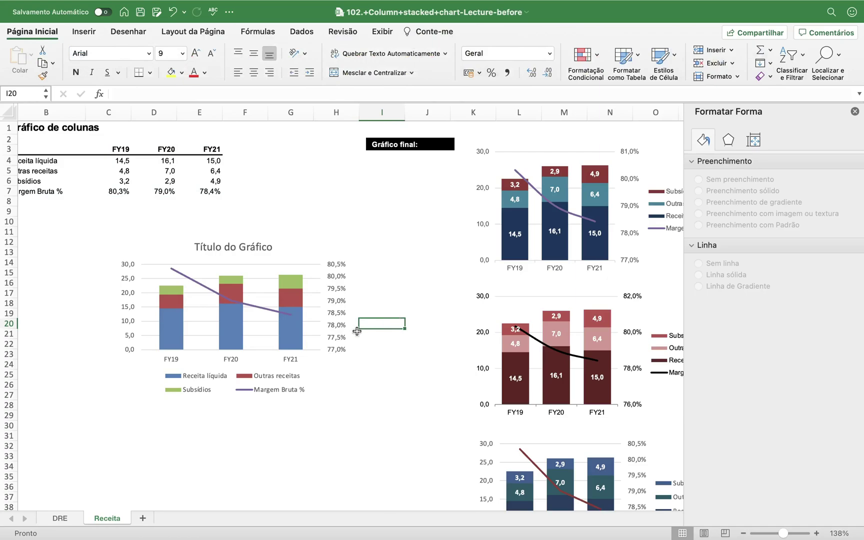
Widen the stacked columns by setting the series gap width to 50%.
{"action": "left_click", "coordinate": [297, 338]}
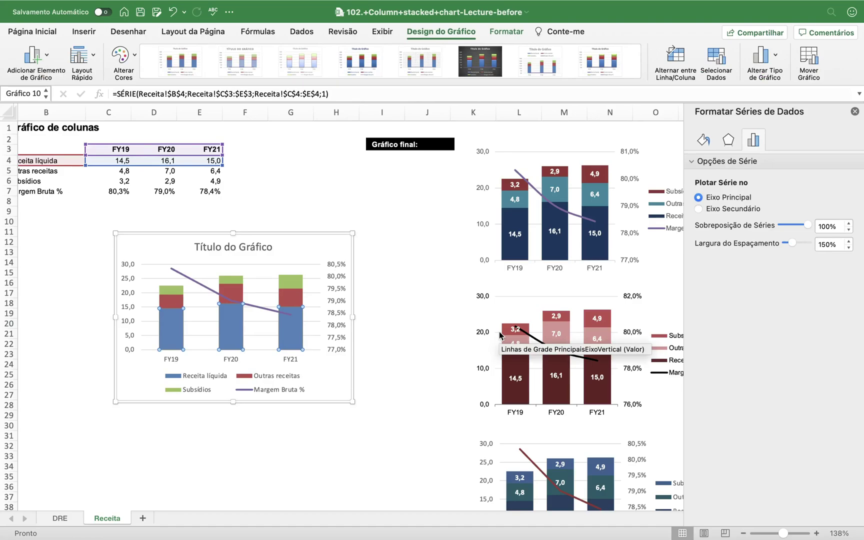
{"action": "mouse_move", "coordinate": [226, 336]}
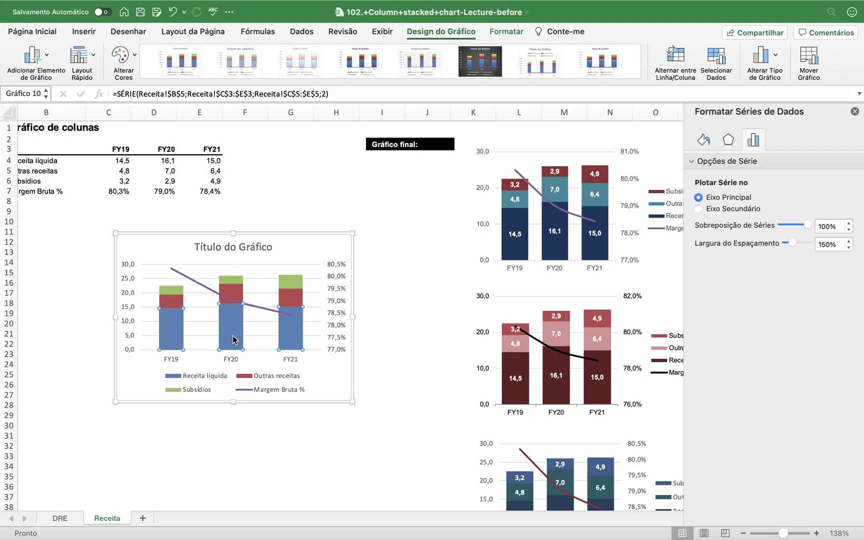
{"action": "left_click", "coordinate": [704, 139]}
{"action": "left_click", "coordinate": [753, 140]}
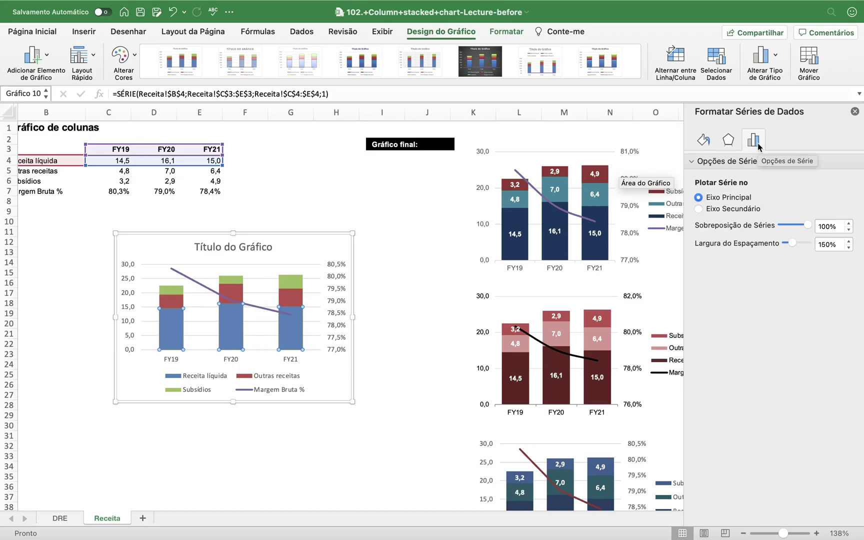
{"action": "double_click", "coordinate": [830, 245]}
{"action": "type", "text": "5"}
{"action": "key", "text": "Return"}
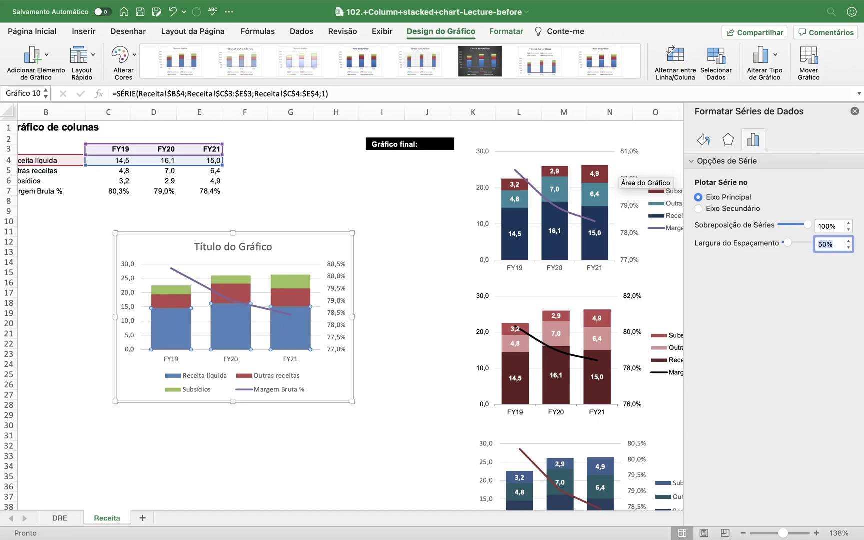
{"action": "left_click", "coordinate": [390, 318]}
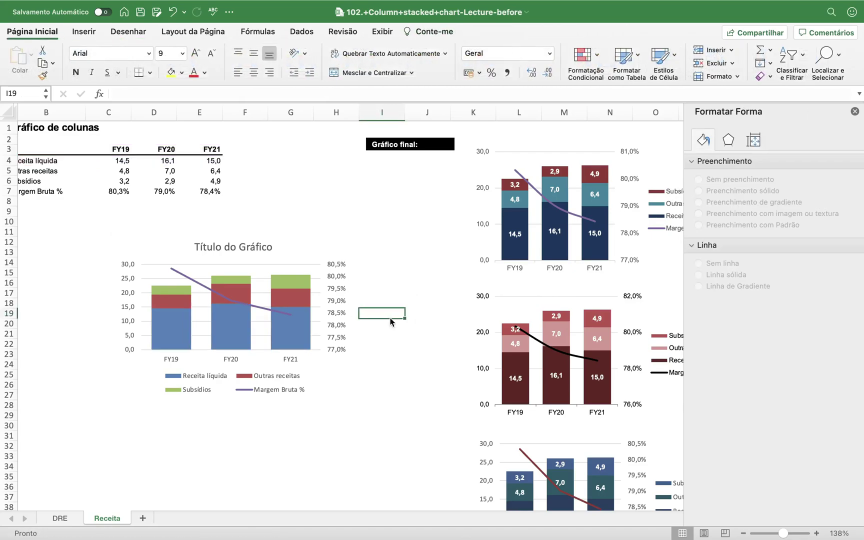
{"action": "left_click", "coordinate": [412, 373]}
Fill the Receita líquida series with the darkest teal theme colour.
{"action": "left_click", "coordinate": [305, 342]}
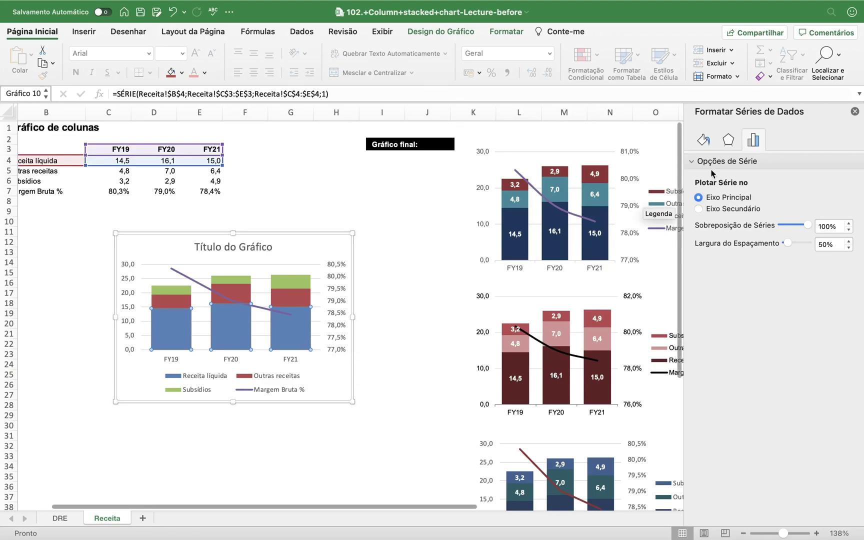
{"action": "left_click", "coordinate": [704, 141]}
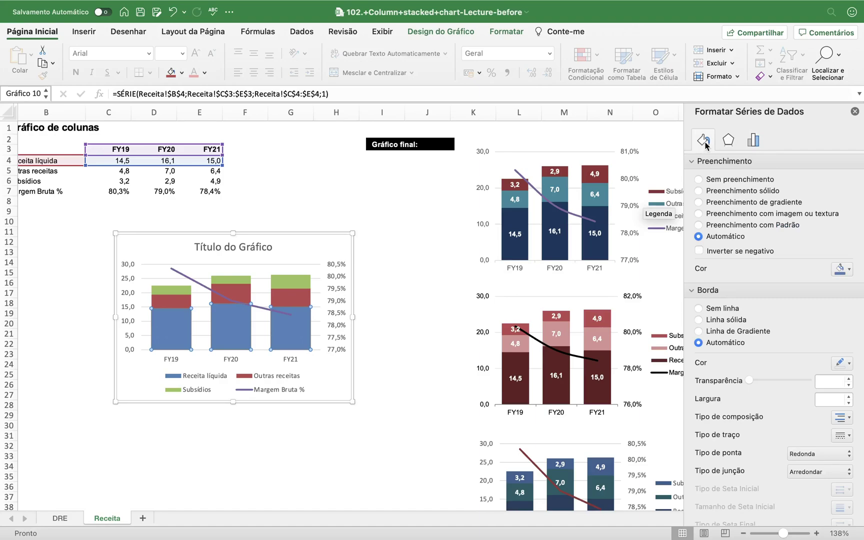
{"action": "left_click", "coordinate": [841, 272]}
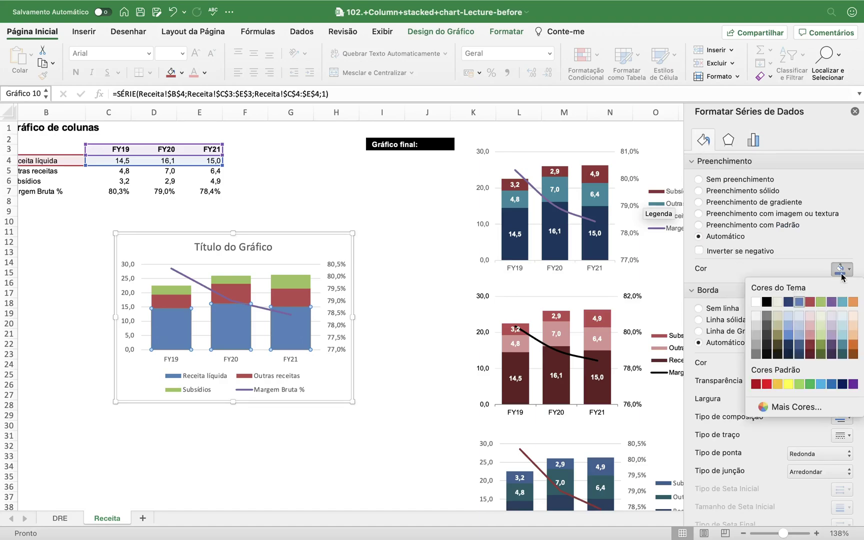
{"action": "left_click", "coordinate": [843, 353]}
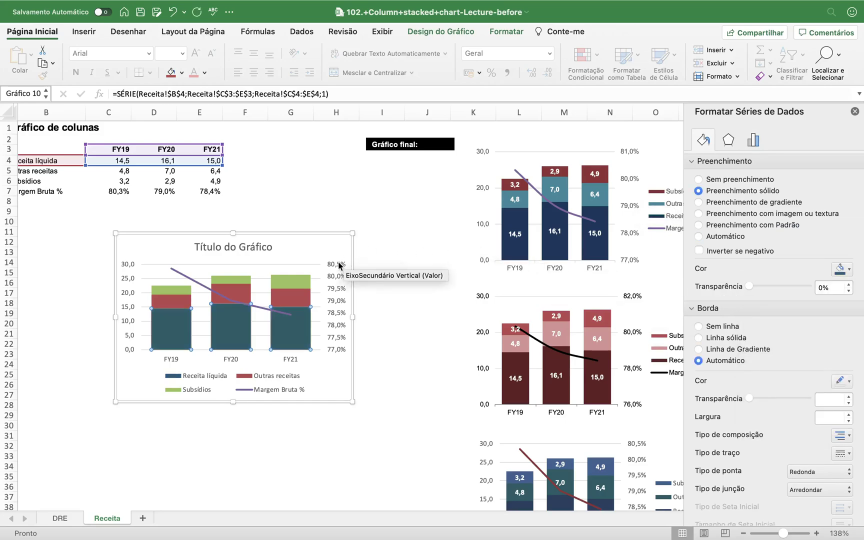
Fill the Outras receitas series with dark blue and the Subsídios series with light teal from the theme colours.
{"action": "left_click", "coordinate": [300, 305]}
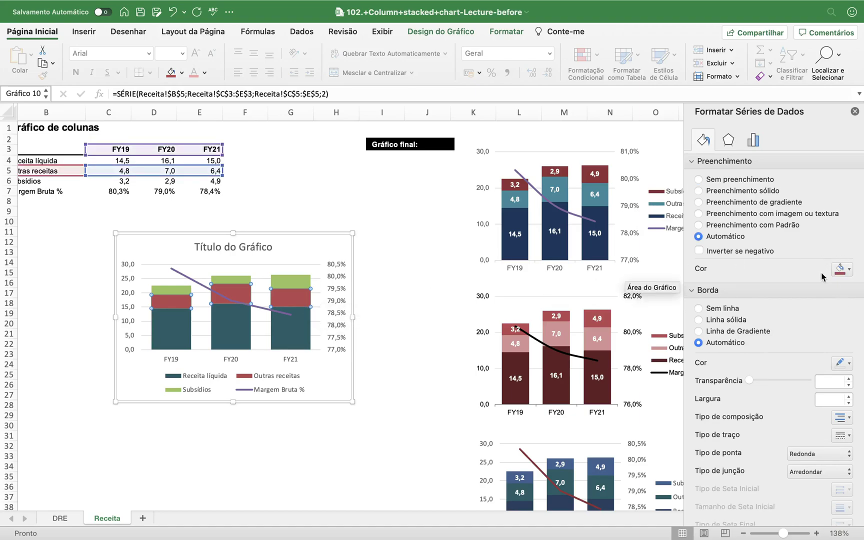
{"action": "left_click", "coordinate": [847, 270]}
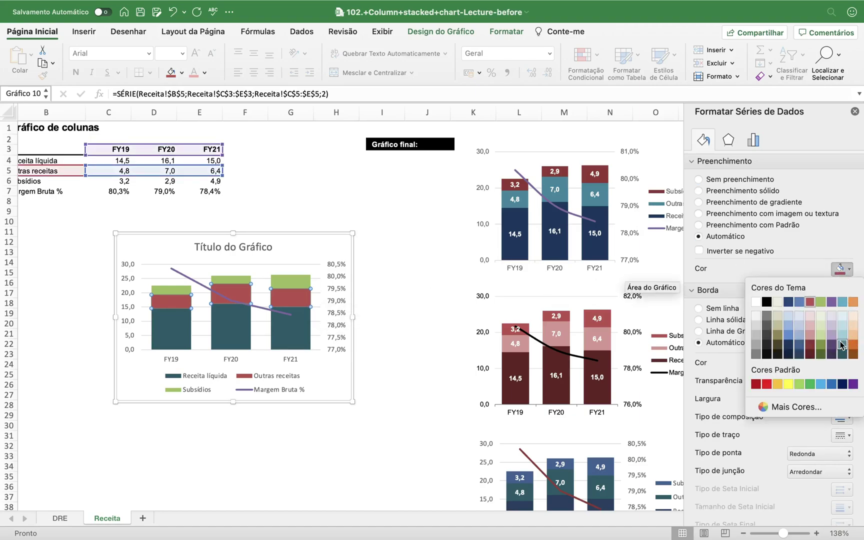
{"action": "left_click", "coordinate": [800, 346]}
{"action": "left_click", "coordinate": [289, 282]}
{"action": "left_click", "coordinate": [848, 270]}
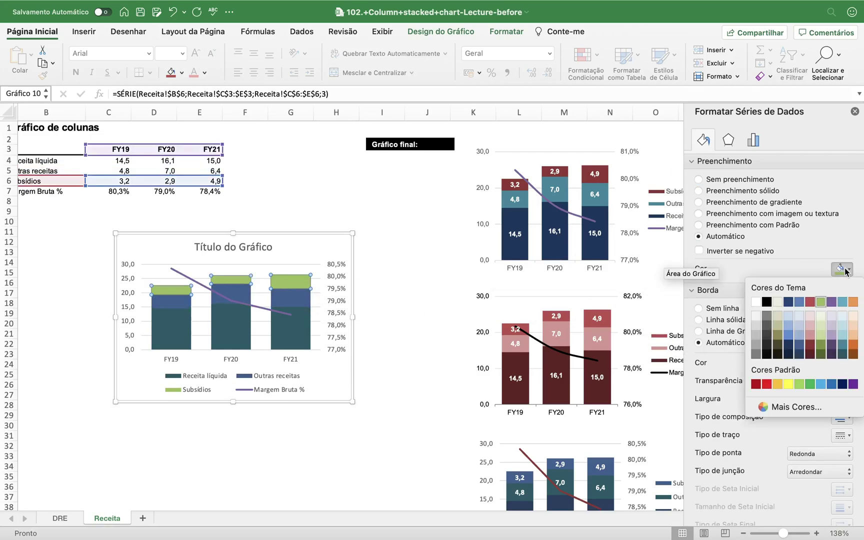
{"action": "left_click", "coordinate": [843, 340]}
{"action": "left_click", "coordinate": [401, 303]}
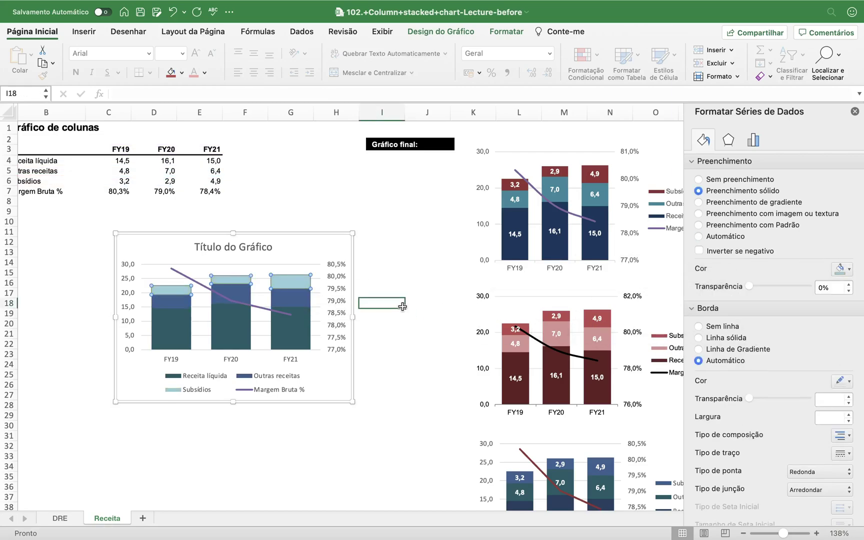
Recolour the Margem Bruta % line with the standard dark red.
{"action": "left_click", "coordinate": [233, 301]}
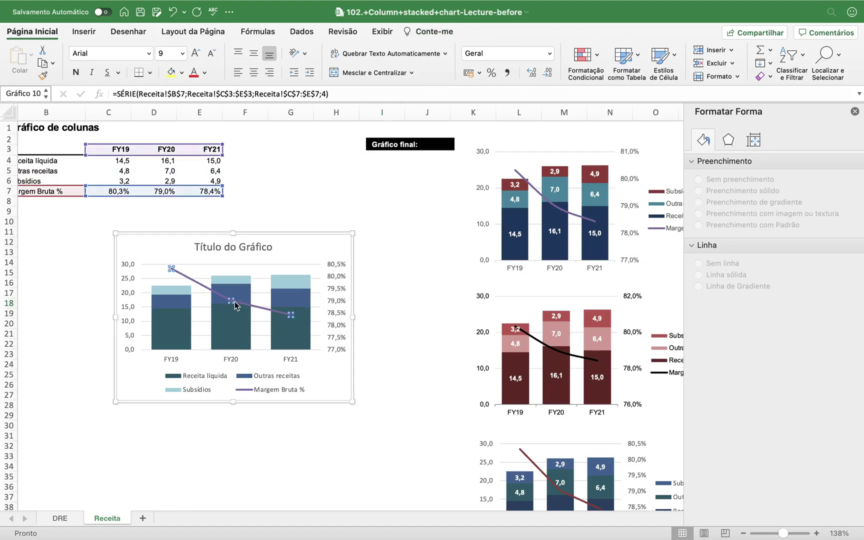
{"action": "left_click", "coordinate": [705, 141]}
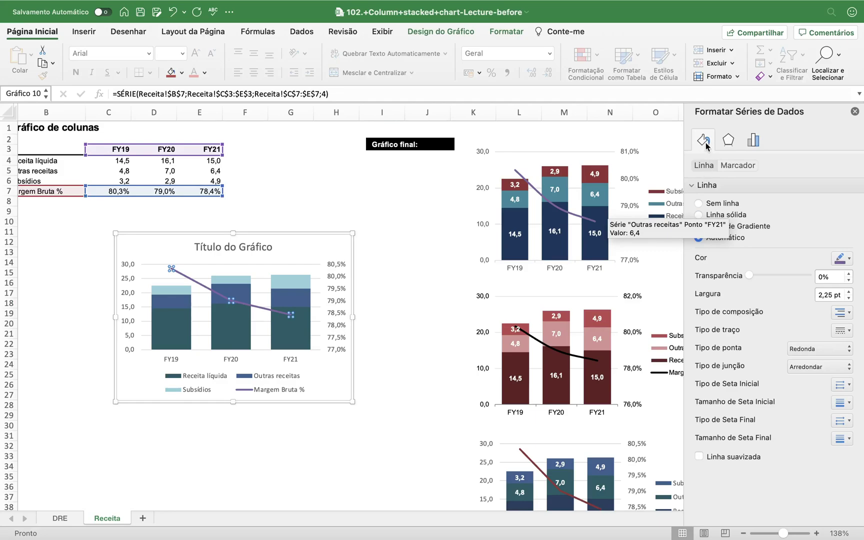
{"action": "left_click", "coordinate": [840, 259]}
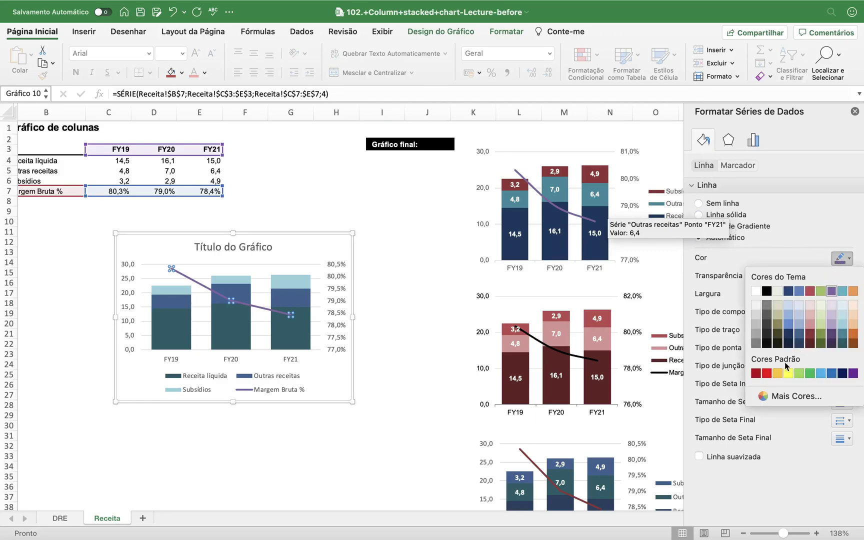
{"action": "left_click", "coordinate": [769, 371]}
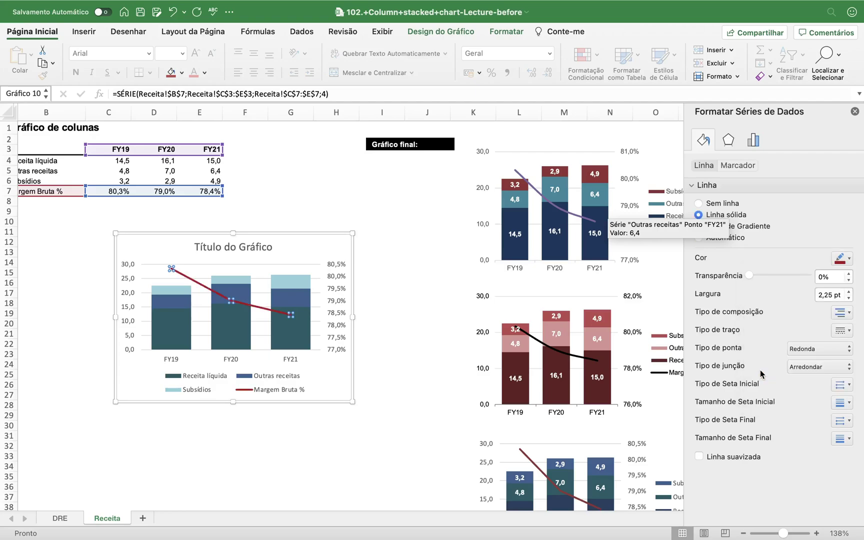
{"action": "left_click", "coordinate": [445, 318]}
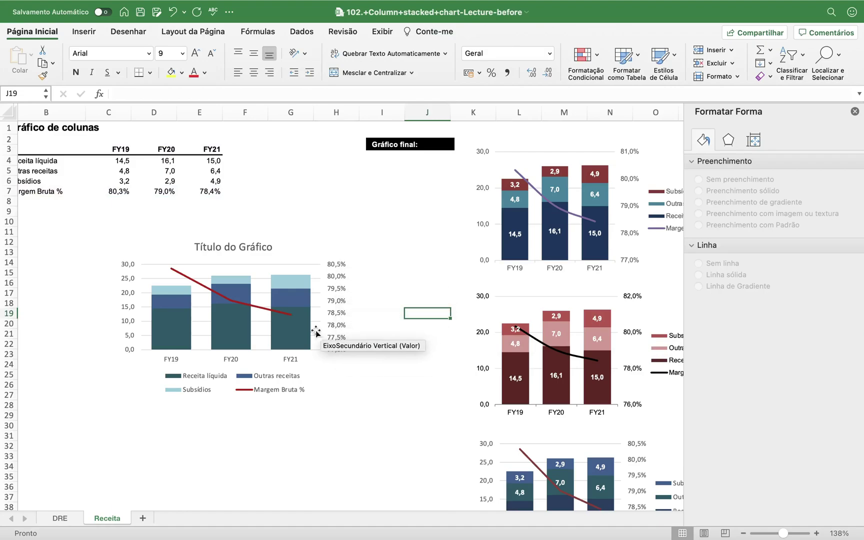
Set the major unit of the chart's secondary vertical axis to 0,01.
{"action": "left_click", "coordinate": [340, 295]}
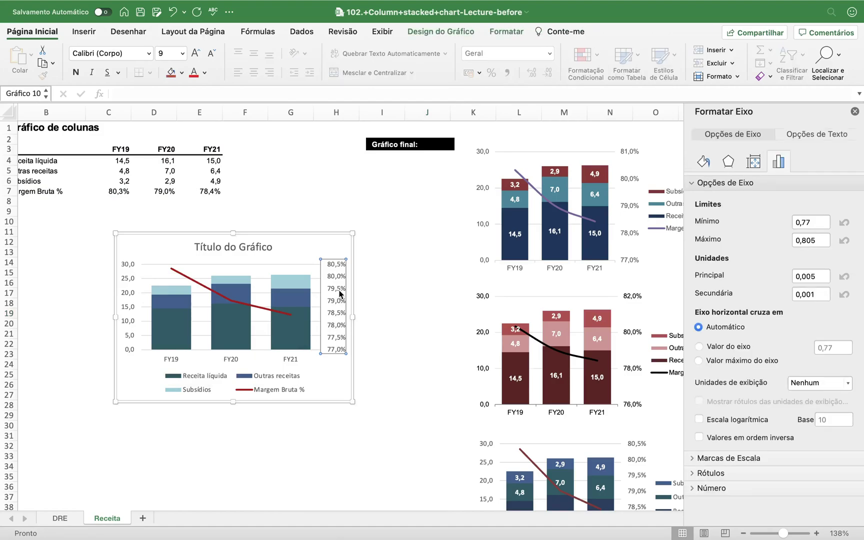
{"action": "left_click", "coordinate": [811, 292]}
{"action": "left_click", "coordinate": [822, 278]}
{"action": "key", "text": "BackSpace"}
{"action": "type", "text": "1"}
{"action": "key", "text": "Return"}
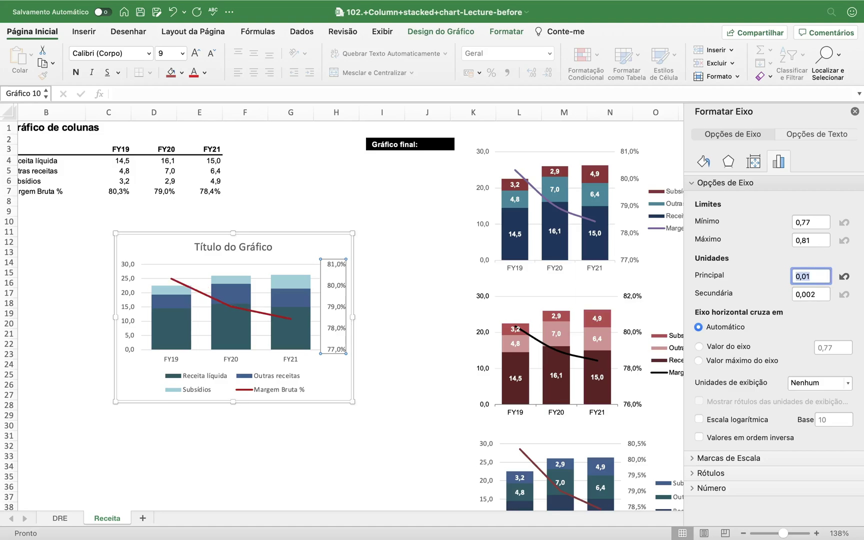
Enlarge the chart slightly, mainly in height, so that its lower edge reaches row 30.
{"action": "left_click_drag", "start_coordinate": [353, 402], "coordinate": [361, 426]}
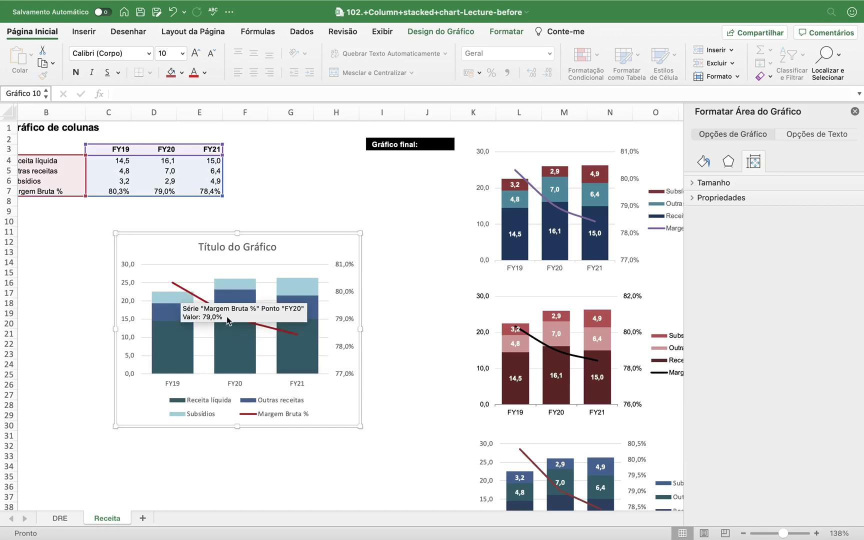
{"action": "mouse_move", "coordinate": [297, 338]}
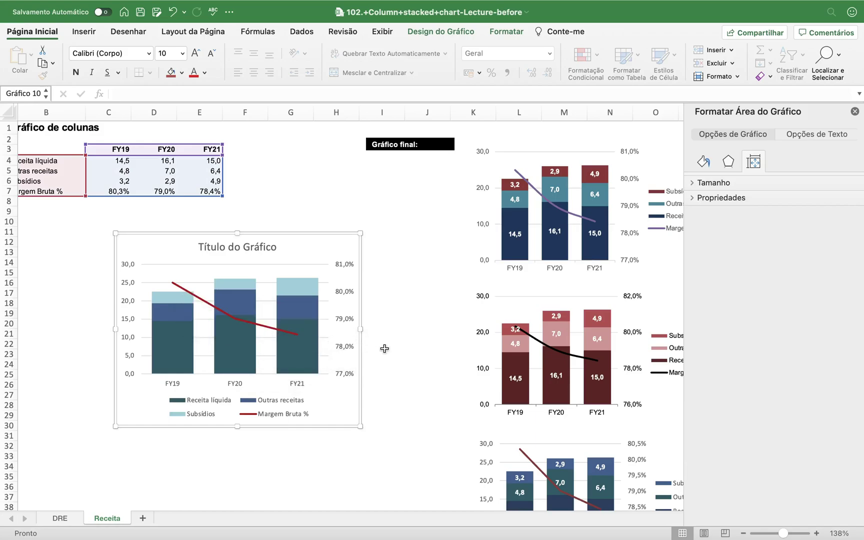
{"action": "left_click", "coordinate": [399, 350]}
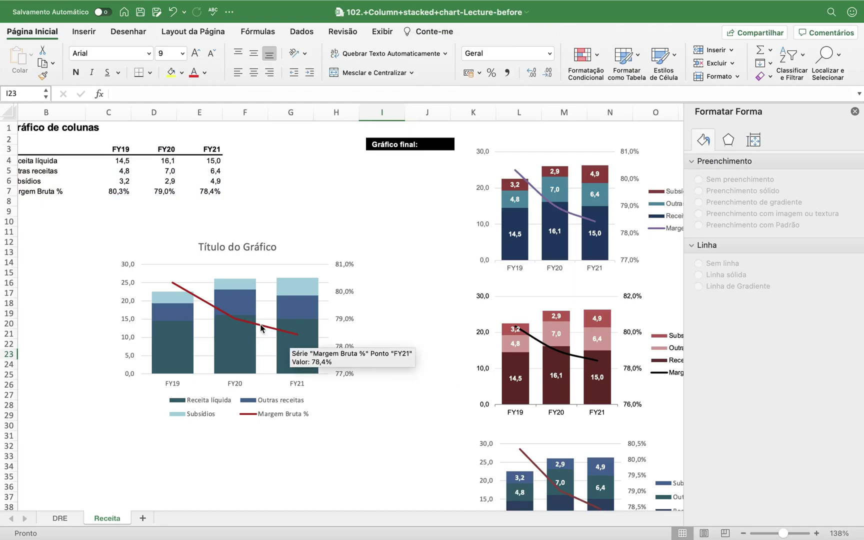
Set the major unit of the chart's primary vertical axis to 10.
{"action": "left_click", "coordinate": [133, 320]}
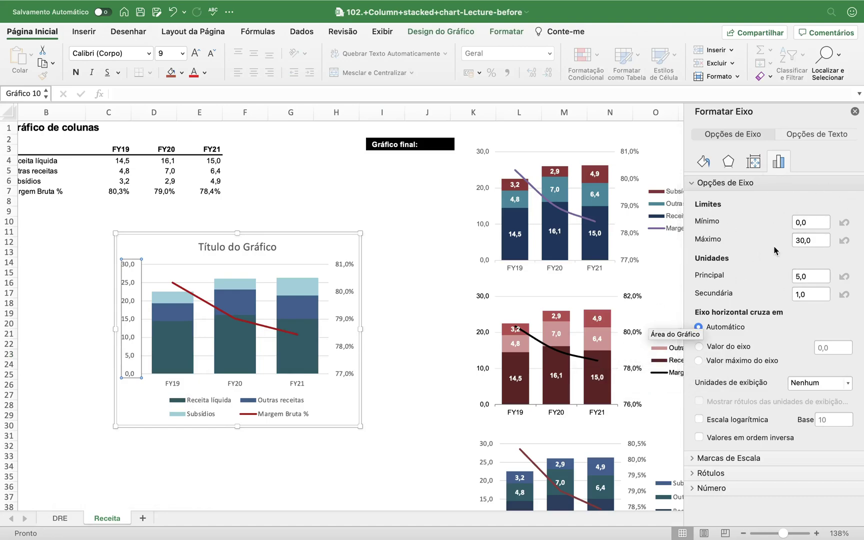
{"action": "left_click", "coordinate": [815, 277]}
{"action": "type", "text": "10"}
{"action": "key", "text": "Return"}
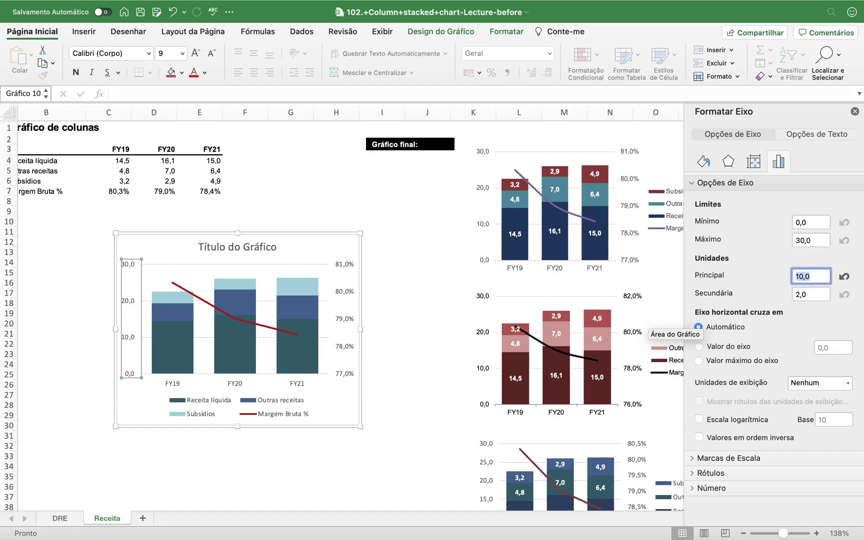
{"action": "left_click", "coordinate": [409, 328]}
Position the legend to the right of the plot and widen the chart into column I to make room for it.
{"action": "left_click", "coordinate": [220, 413]}
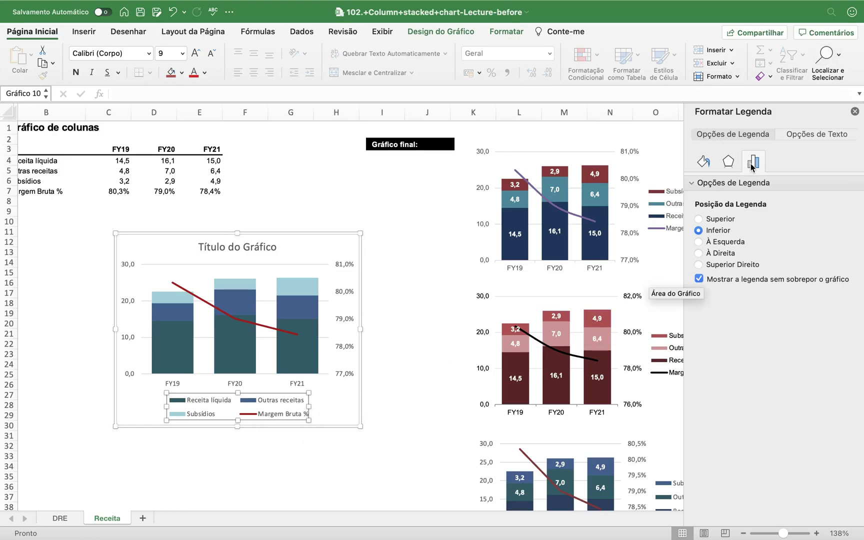
{"action": "left_click", "coordinate": [722, 255]}
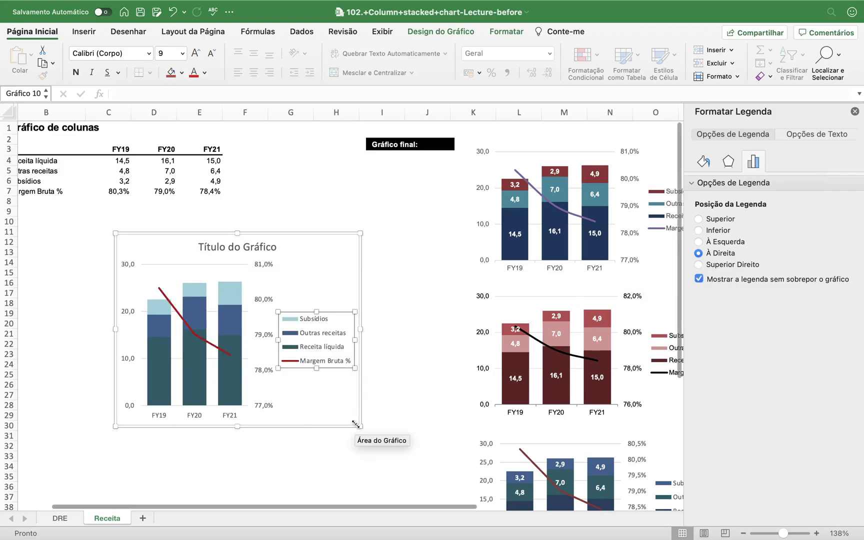
{"action": "left_click_drag", "start_coordinate": [360, 426], "coordinate": [395, 419]}
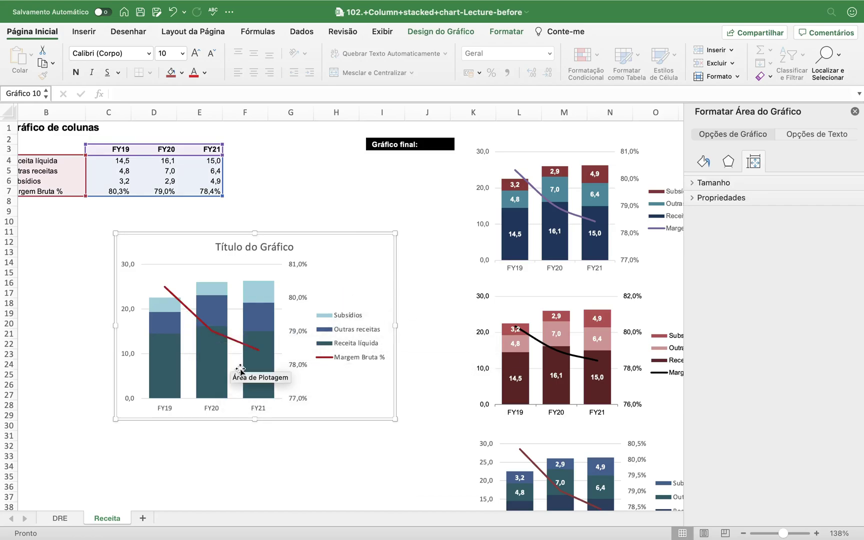
{"action": "left_click", "coordinate": [208, 450]}
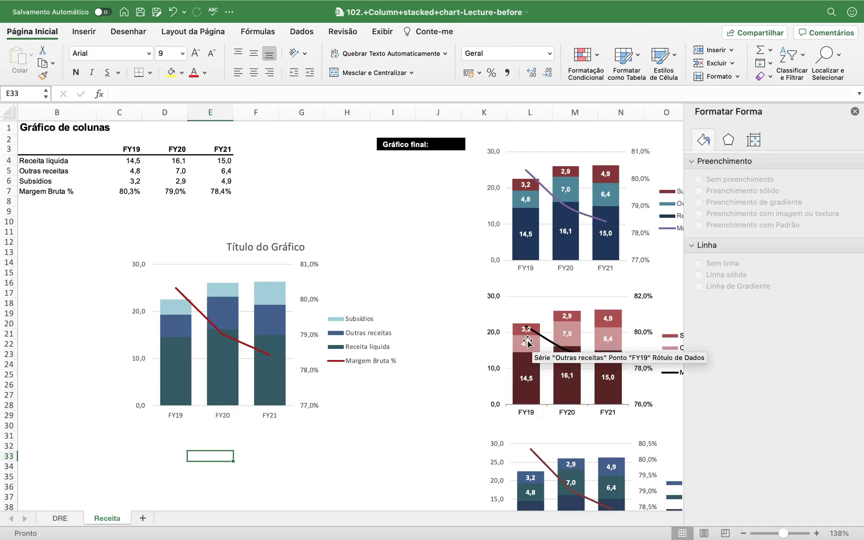
Add data labels to the Receita líquida, Outras receitas and Subsídios column series.
{"action": "left_click", "coordinate": [179, 370]}
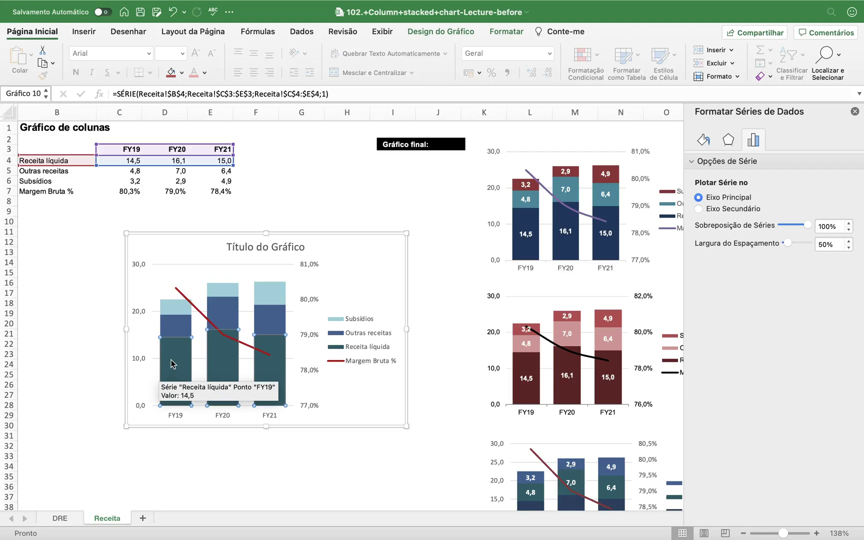
{"action": "right_click", "coordinate": [171, 363]}
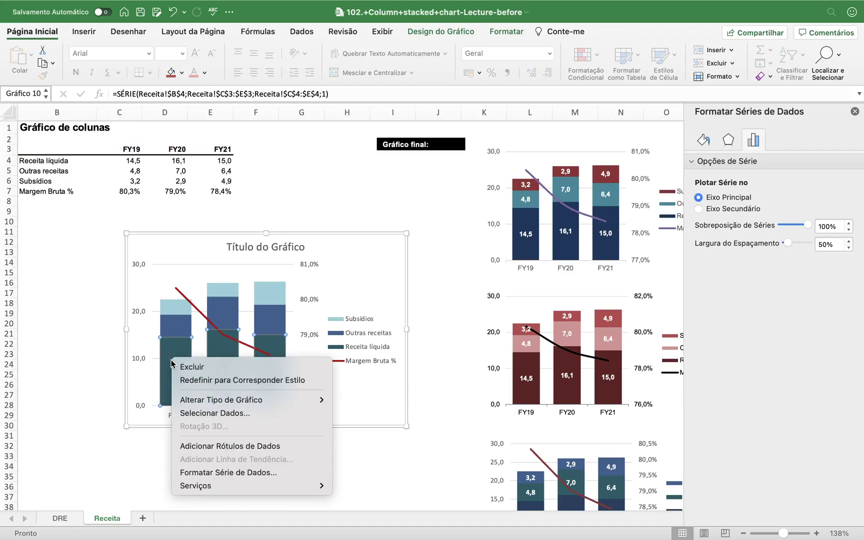
{"action": "left_click", "coordinate": [223, 445]}
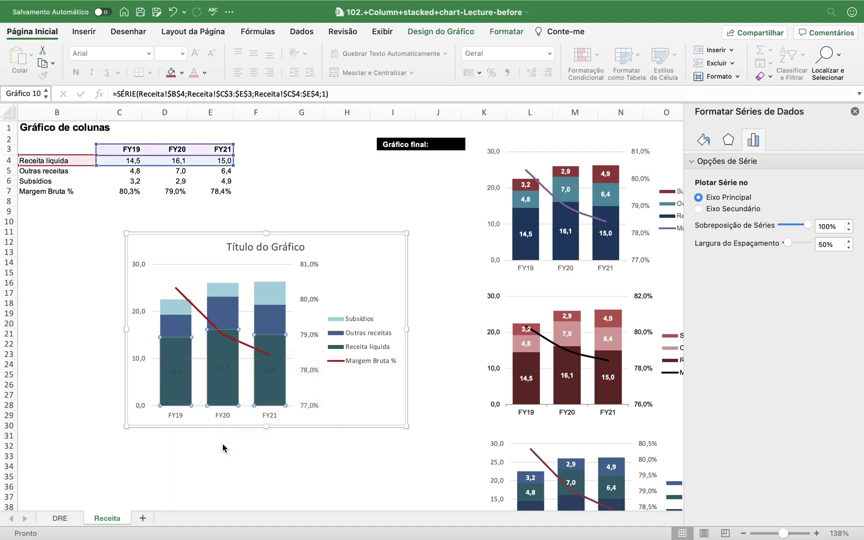
{"action": "left_click", "coordinate": [182, 330]}
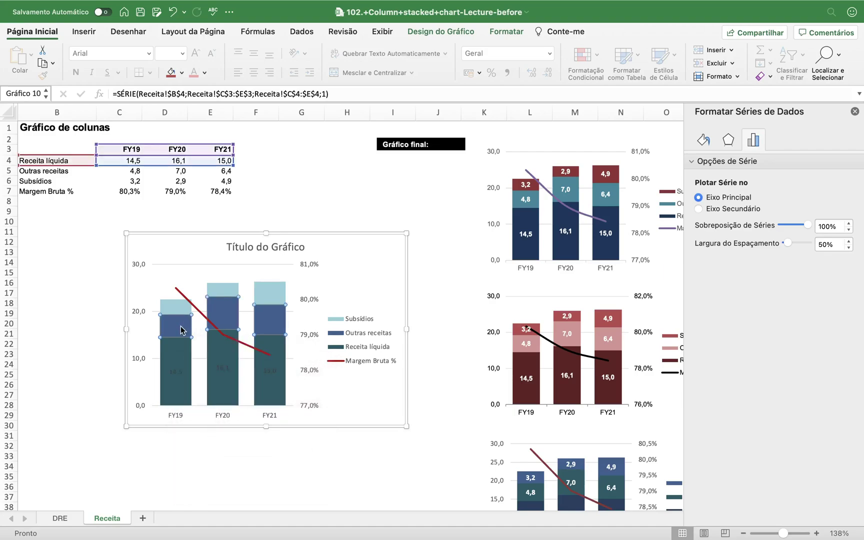
{"action": "right_click", "coordinate": [182, 329]}
{"action": "left_click", "coordinate": [223, 412]}
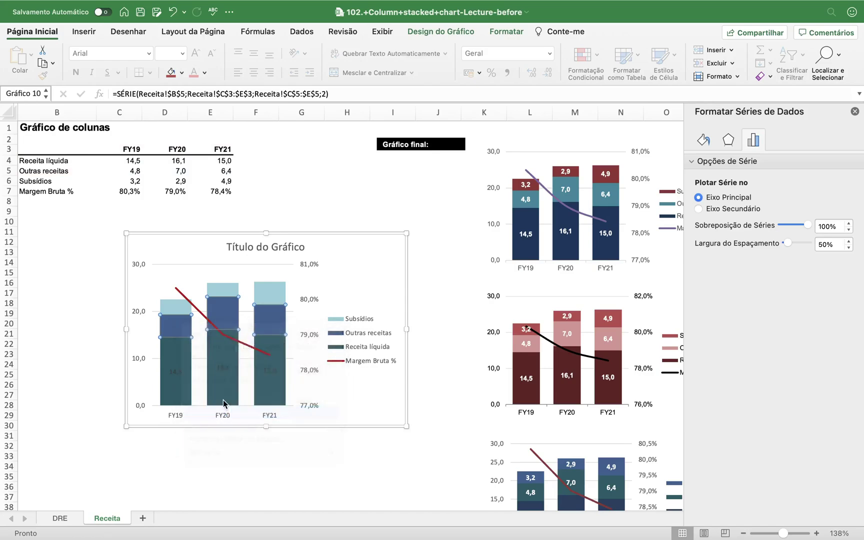
{"action": "right_click", "coordinate": [178, 304]}
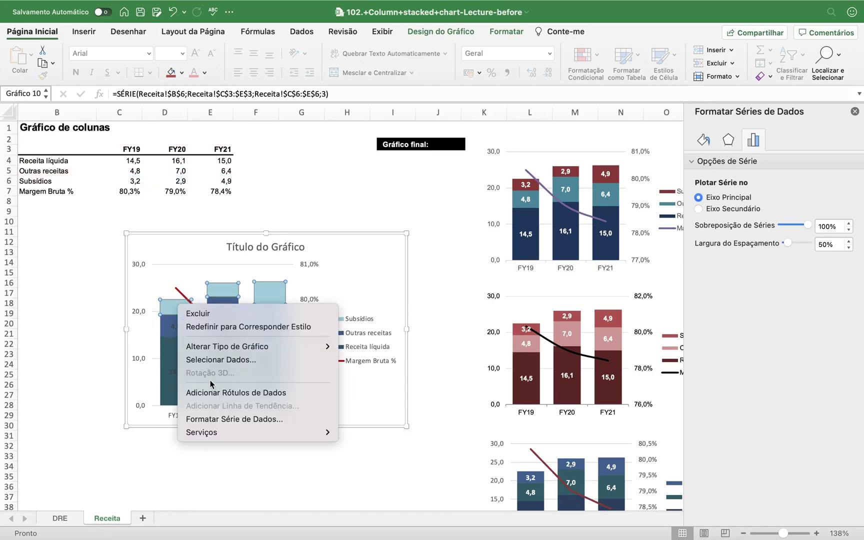
{"action": "left_click", "coordinate": [218, 396]}
Make the data labels of the Receita líquida, Outras receitas and Subsídios series bold.
{"action": "left_click", "coordinate": [175, 371]}
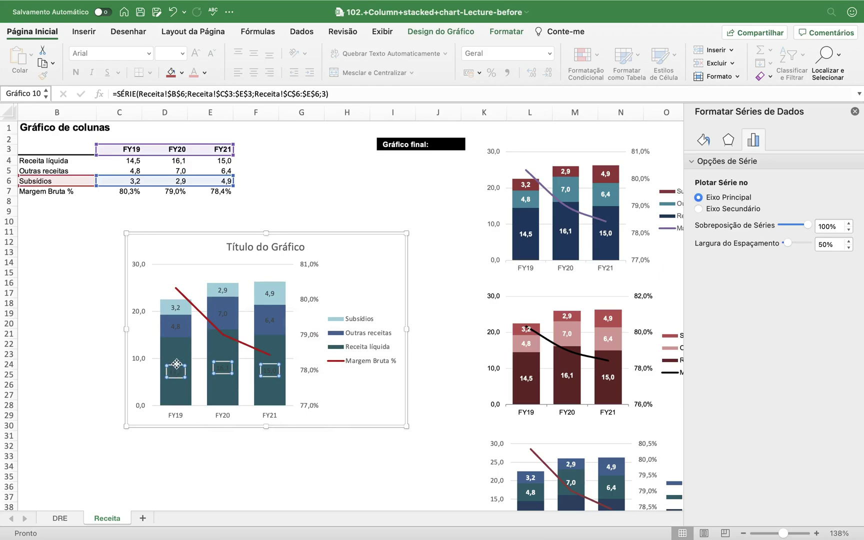
{"action": "left_click", "coordinate": [176, 308]}
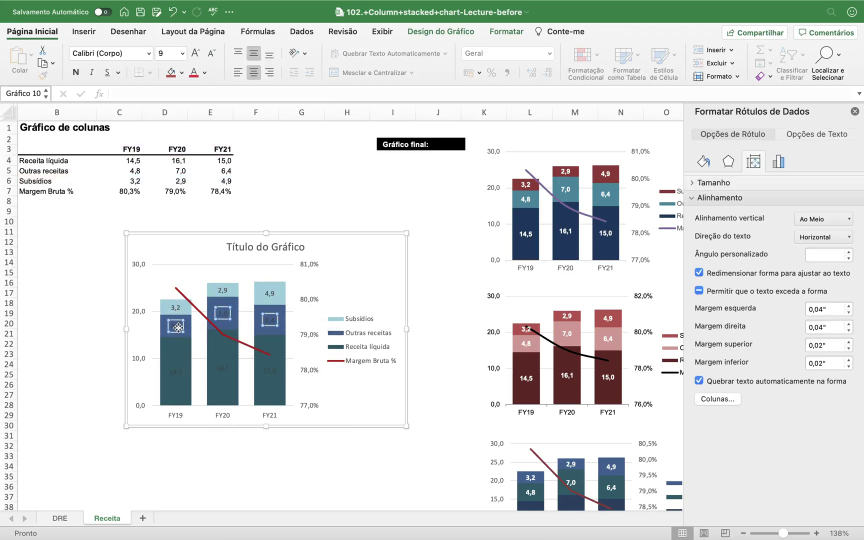
{"action": "left_click", "coordinate": [176, 369]}
{"action": "key", "text": "super+b"}
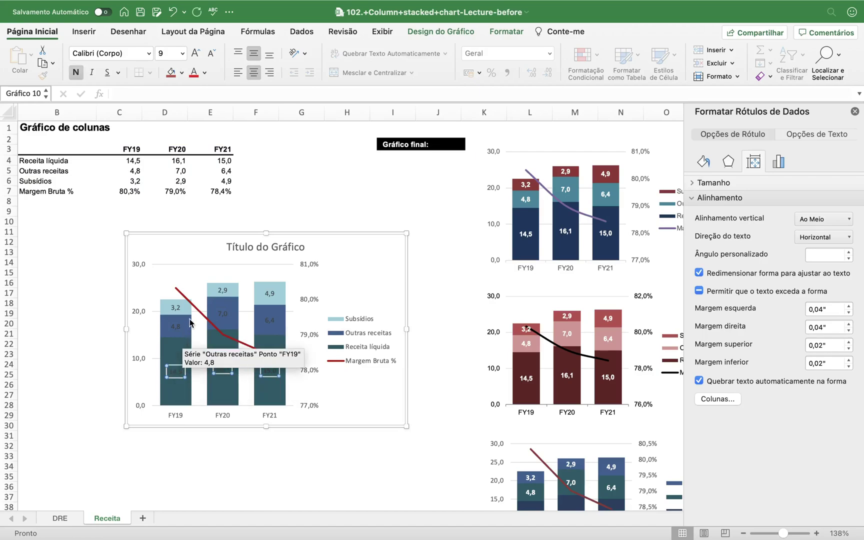
{"action": "left_click", "coordinate": [174, 326]}
{"action": "key", "text": "super+b"}
{"action": "left_click", "coordinate": [179, 307]}
{"action": "key", "text": "super+b"}
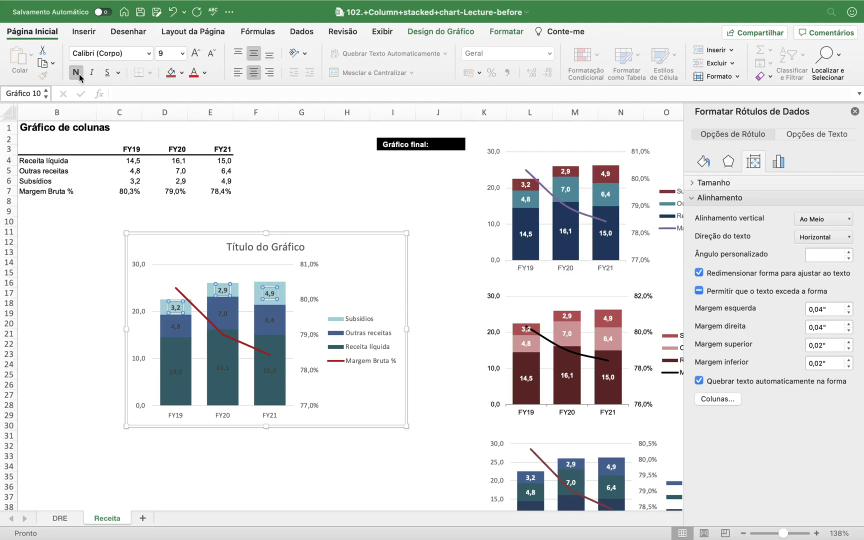
Change the font colour of the data labels on all three column series to white.
{"action": "left_click", "coordinate": [205, 76]}
{"action": "left_click", "coordinate": [197, 128]}
{"action": "left_click", "coordinate": [268, 319]}
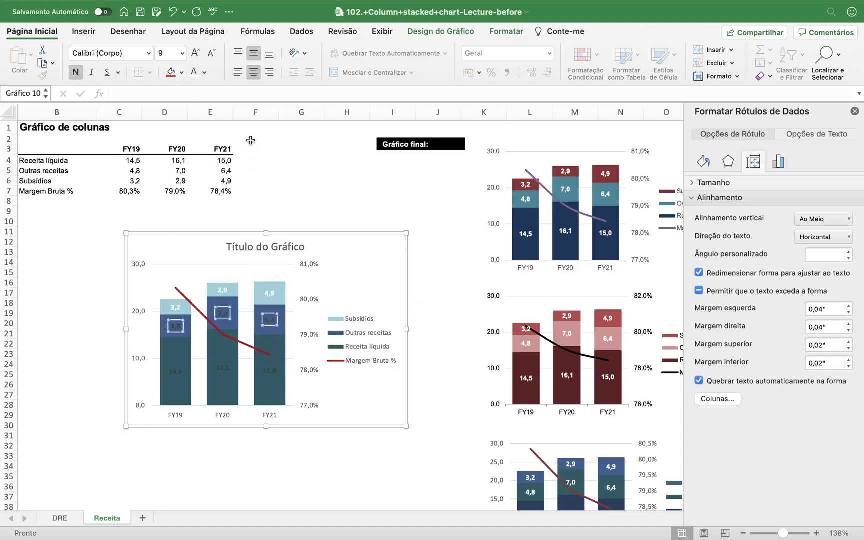
{"action": "left_click", "coordinate": [195, 72]}
{"action": "left_click", "coordinate": [271, 369]}
{"action": "left_click", "coordinate": [195, 72]}
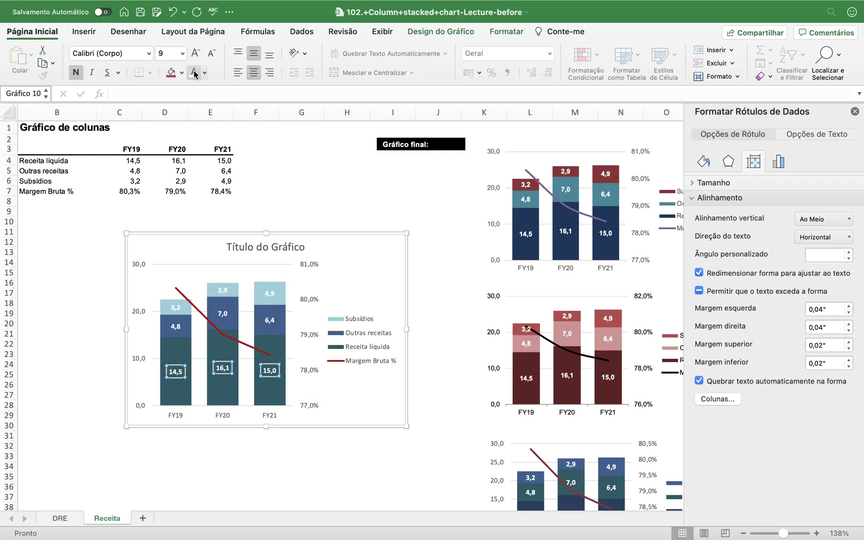
{"action": "left_click", "coordinate": [100, 311]}
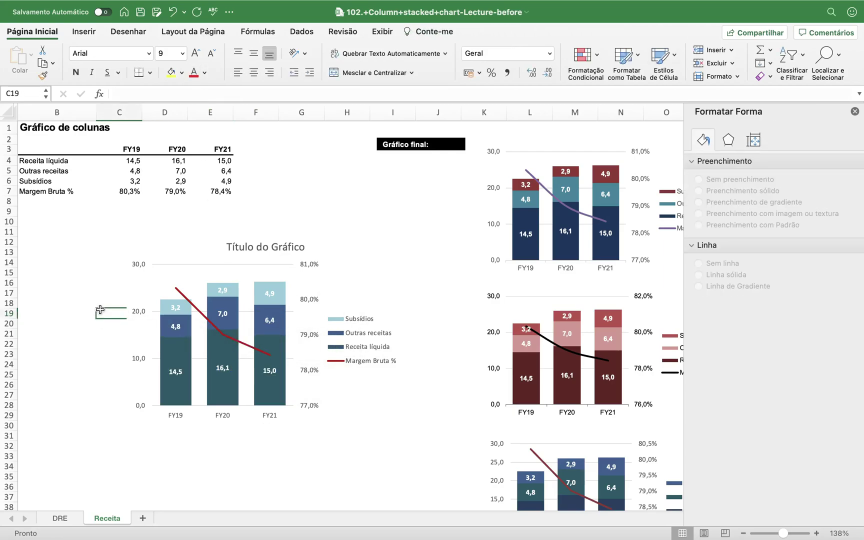
Replace the chart title with "Progressão de receitas - 2019-2021".
{"action": "left_click", "coordinate": [283, 245]}
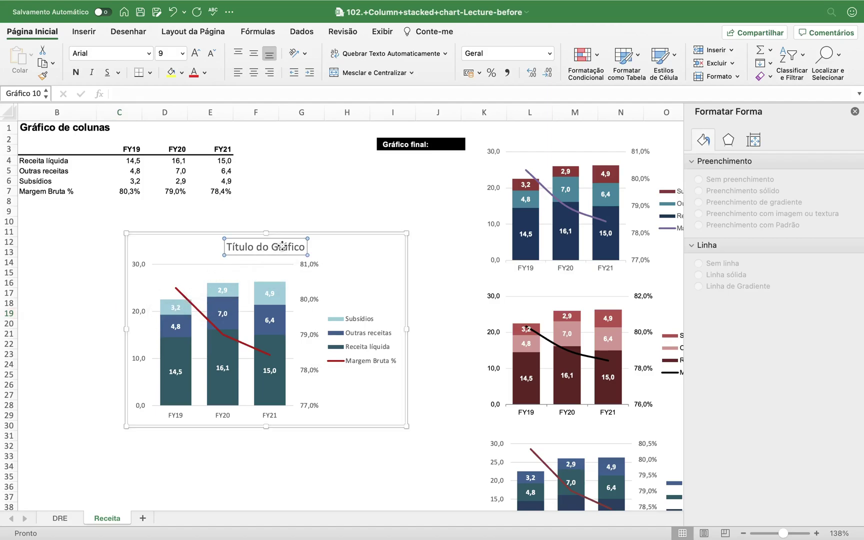
{"action": "double_click", "coordinate": [282, 245]}
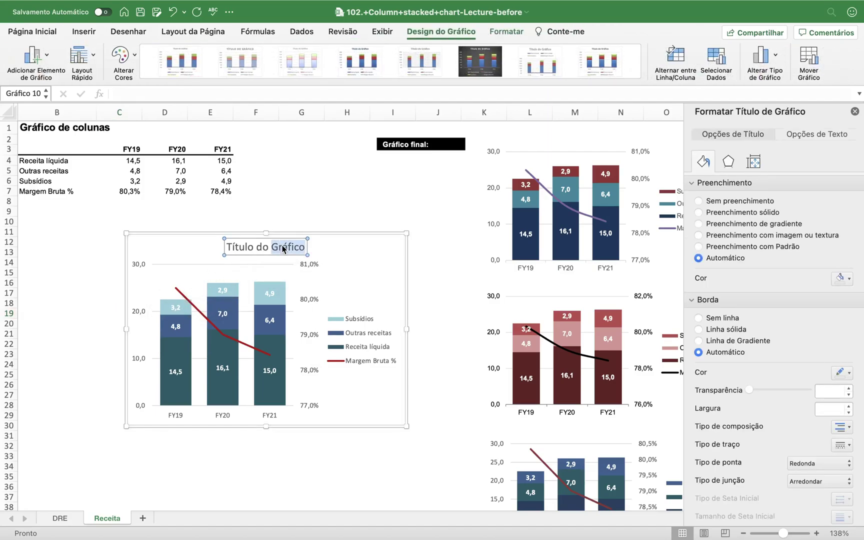
{"action": "left_click", "coordinate": [283, 246]}
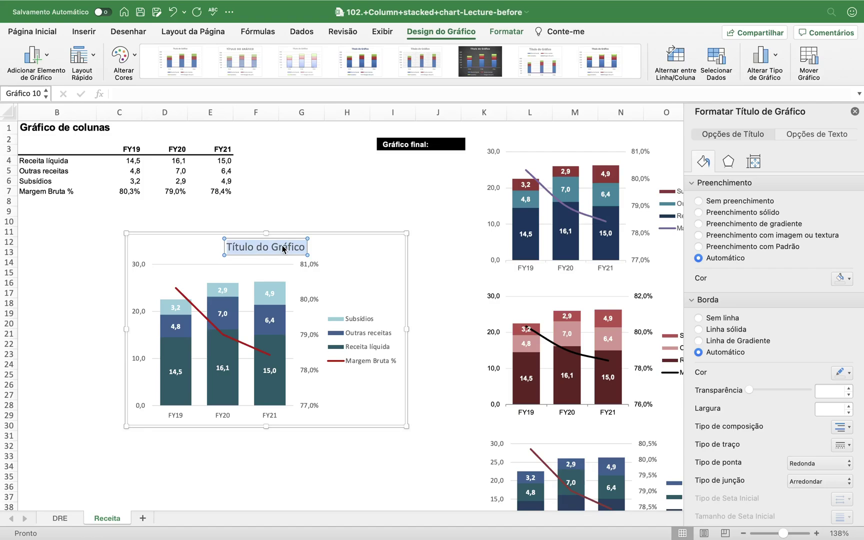
{"action": "type", "text": "Progressão de receitas - 2019-2021"}
{"action": "left_click", "coordinate": [369, 192]}
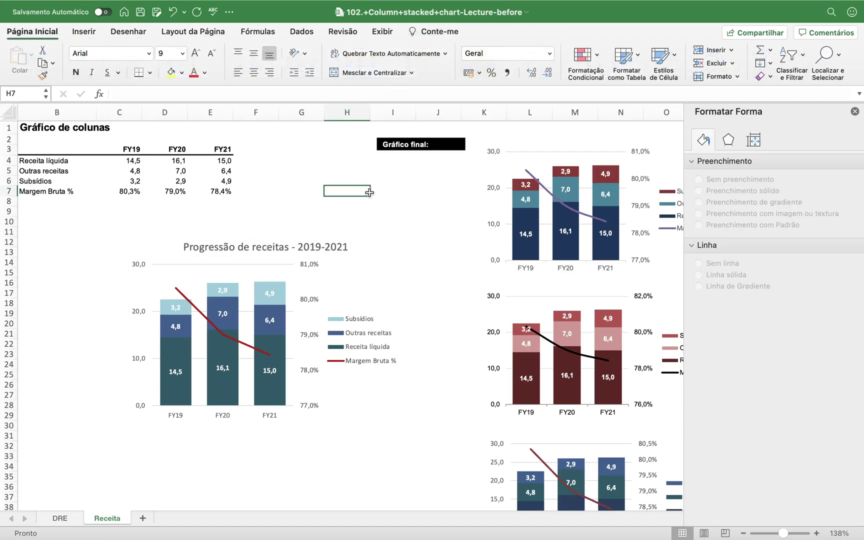